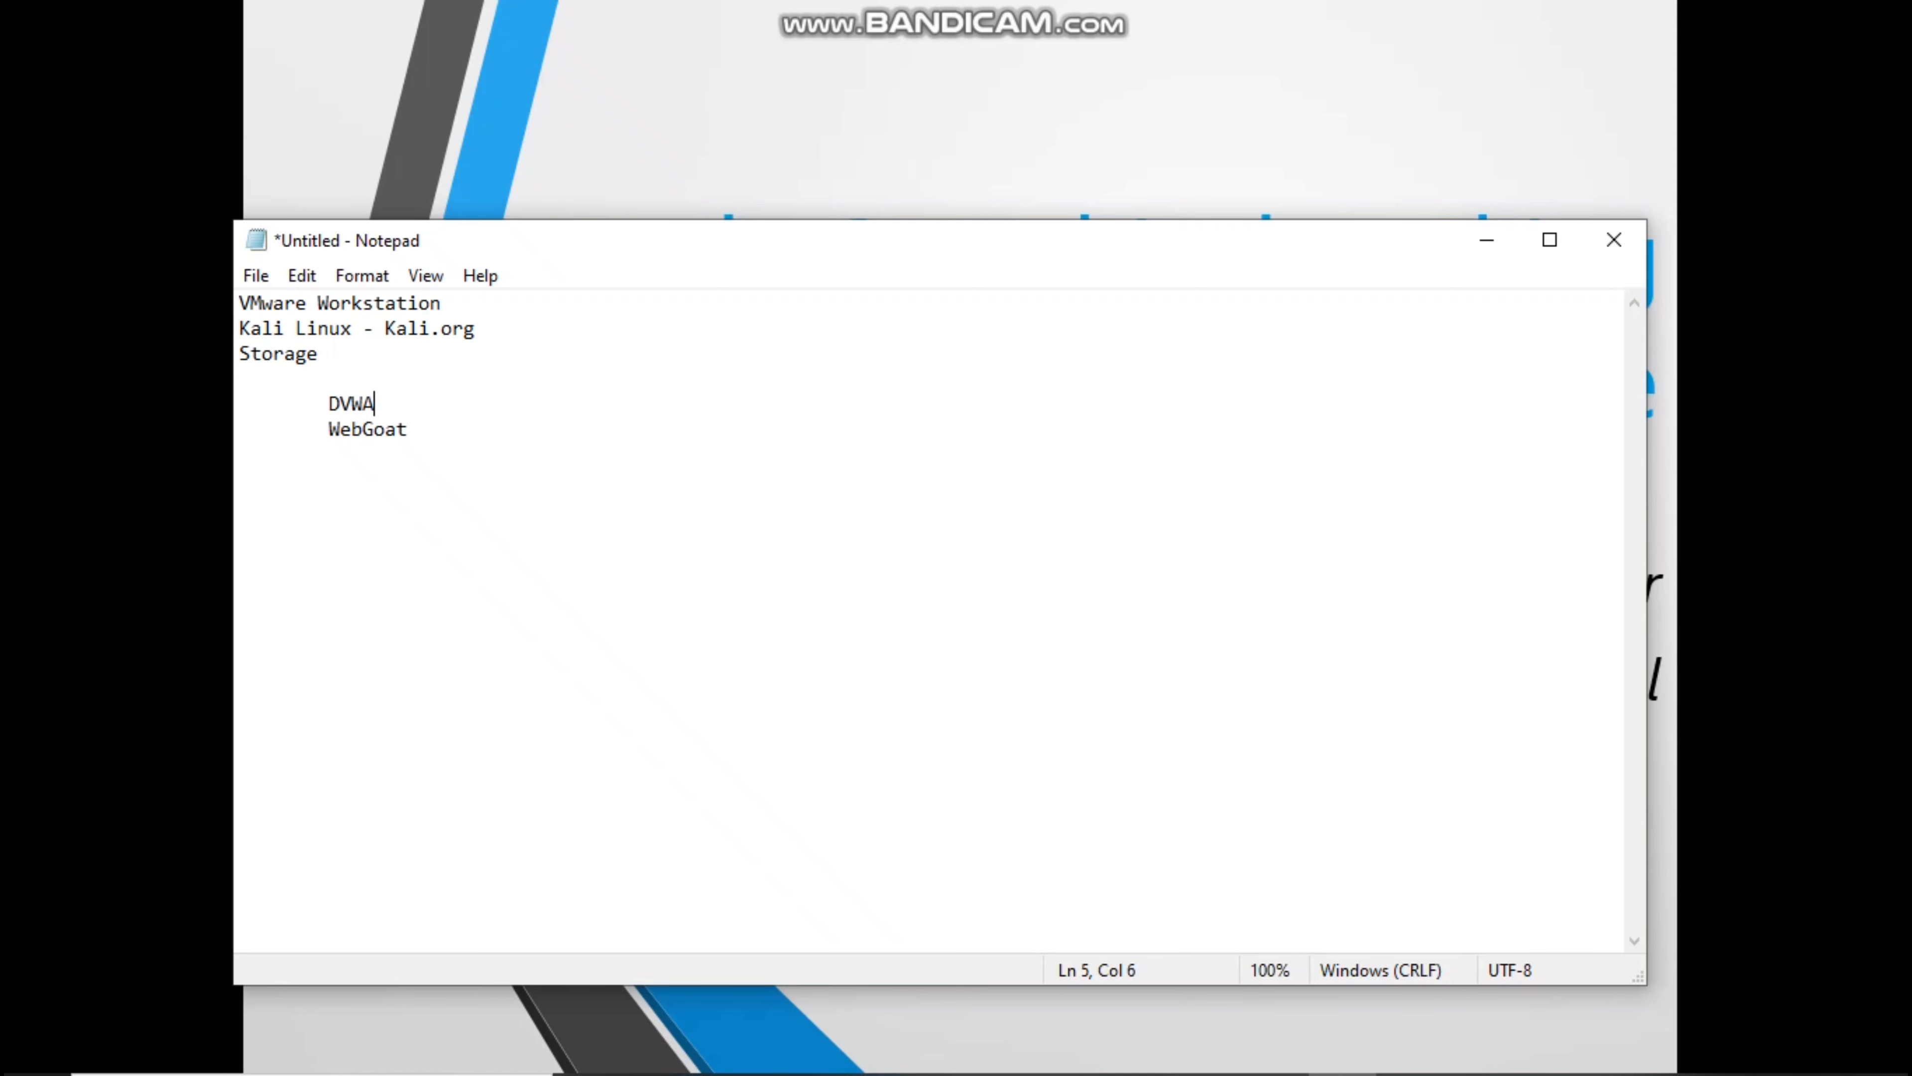
key(Left)
key(Left)
key(Left)
key(Left)
key(shift+Down)
key(Down)
key(alt+Tab)
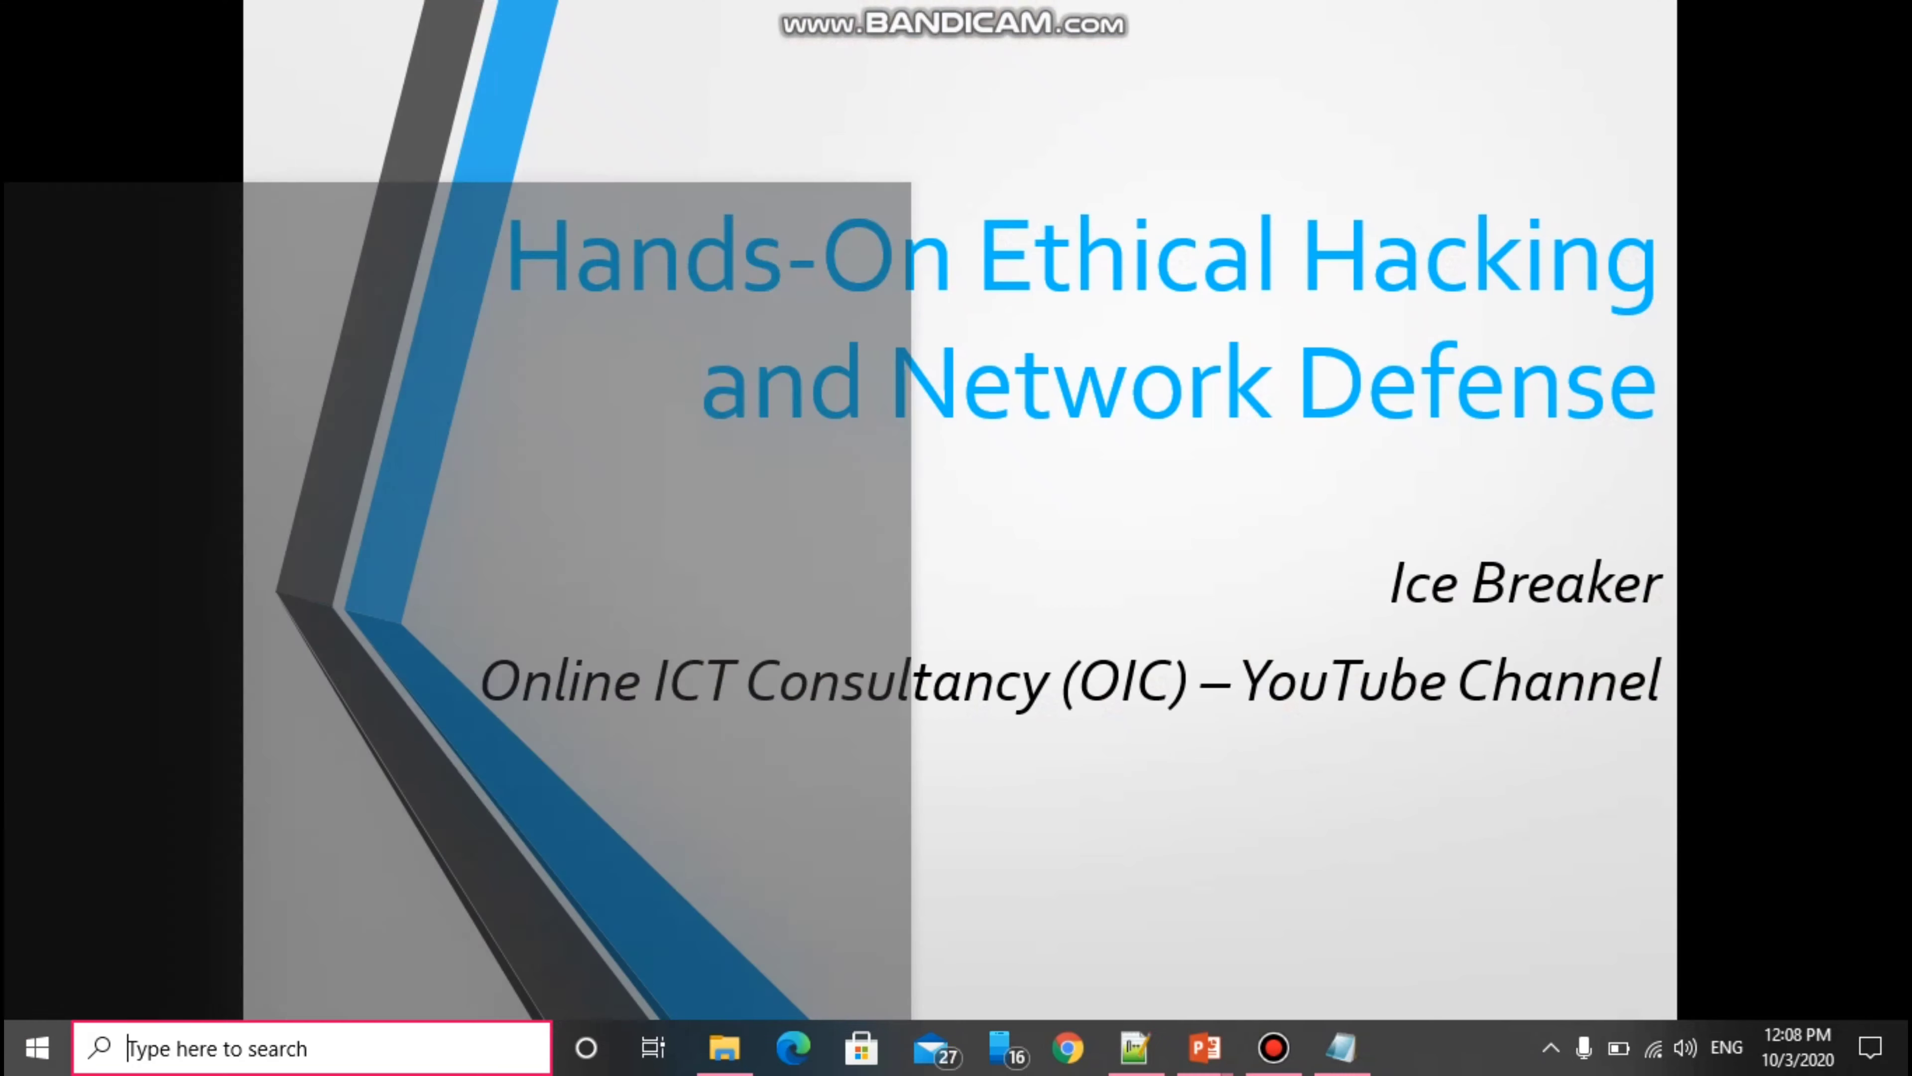
Launch VMware Workstation Pro by searching for it from the Start menu.
key(super)
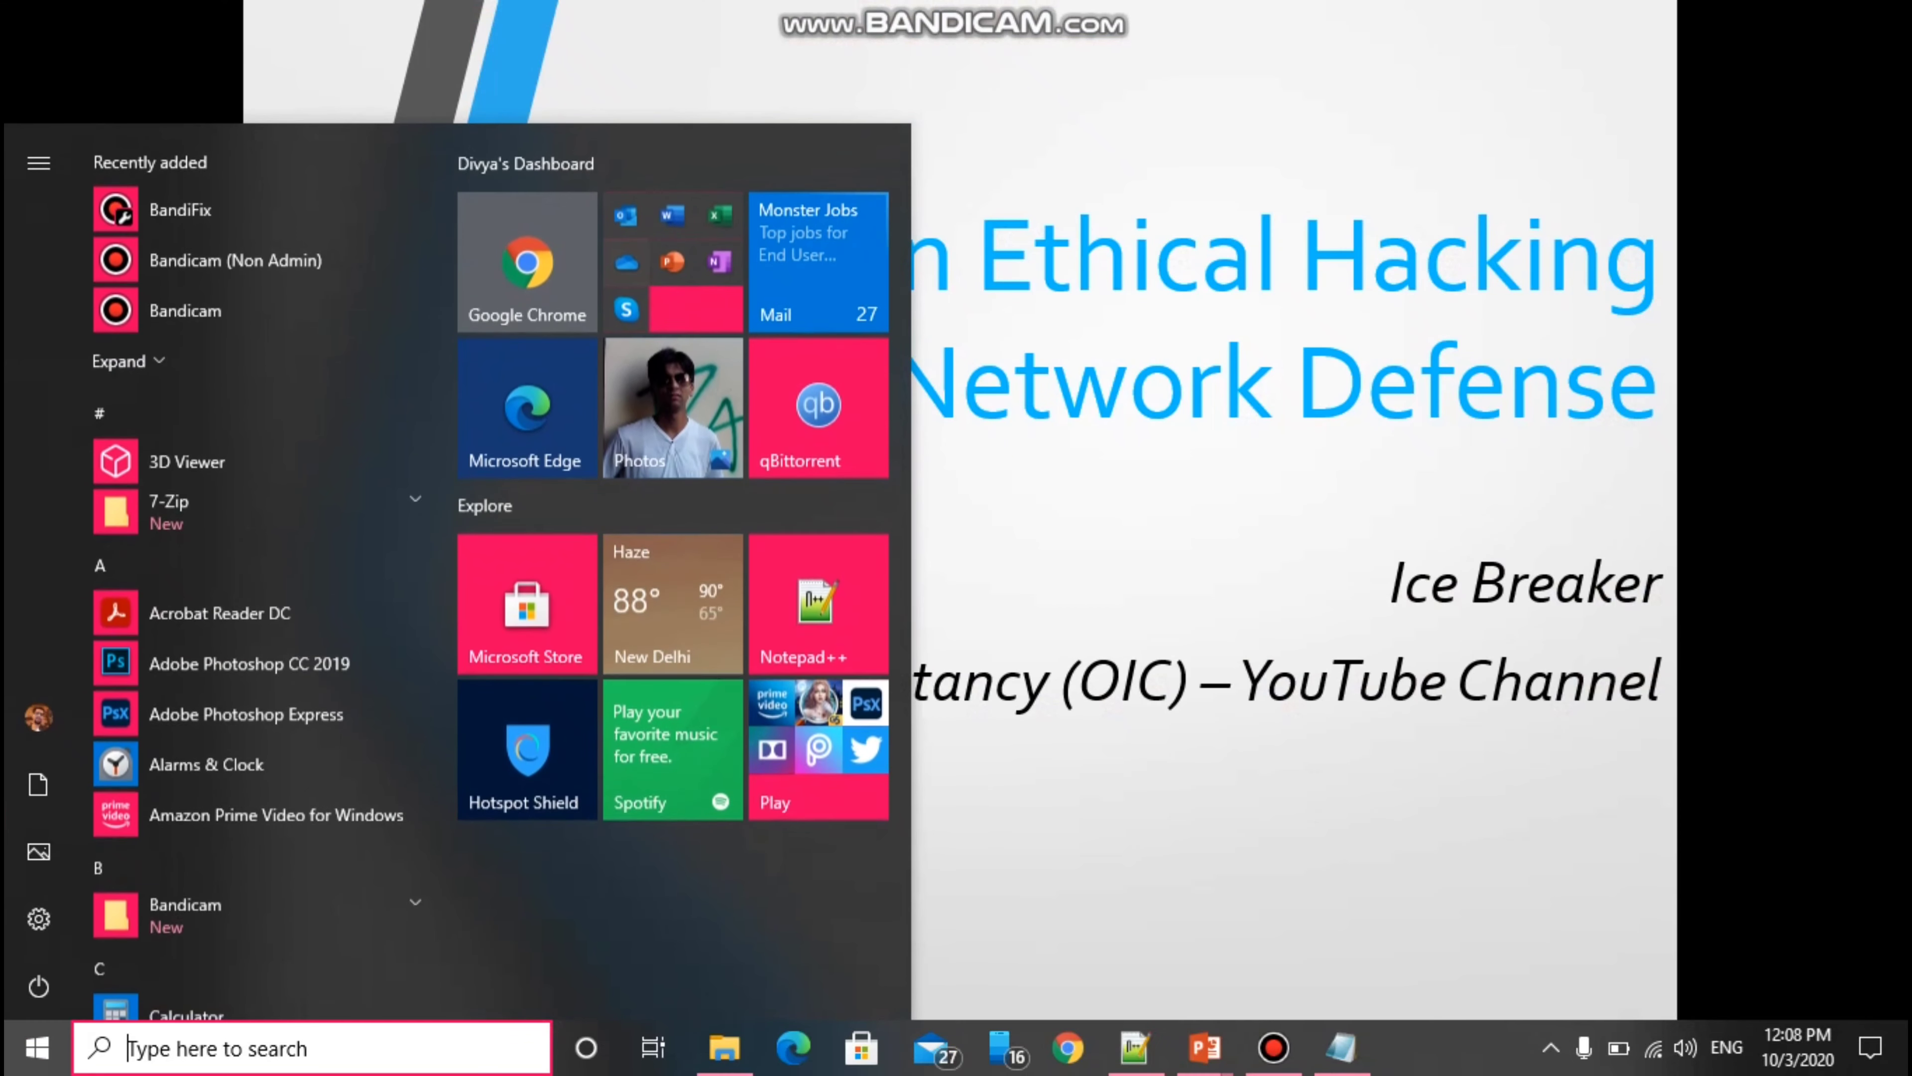
text(work)
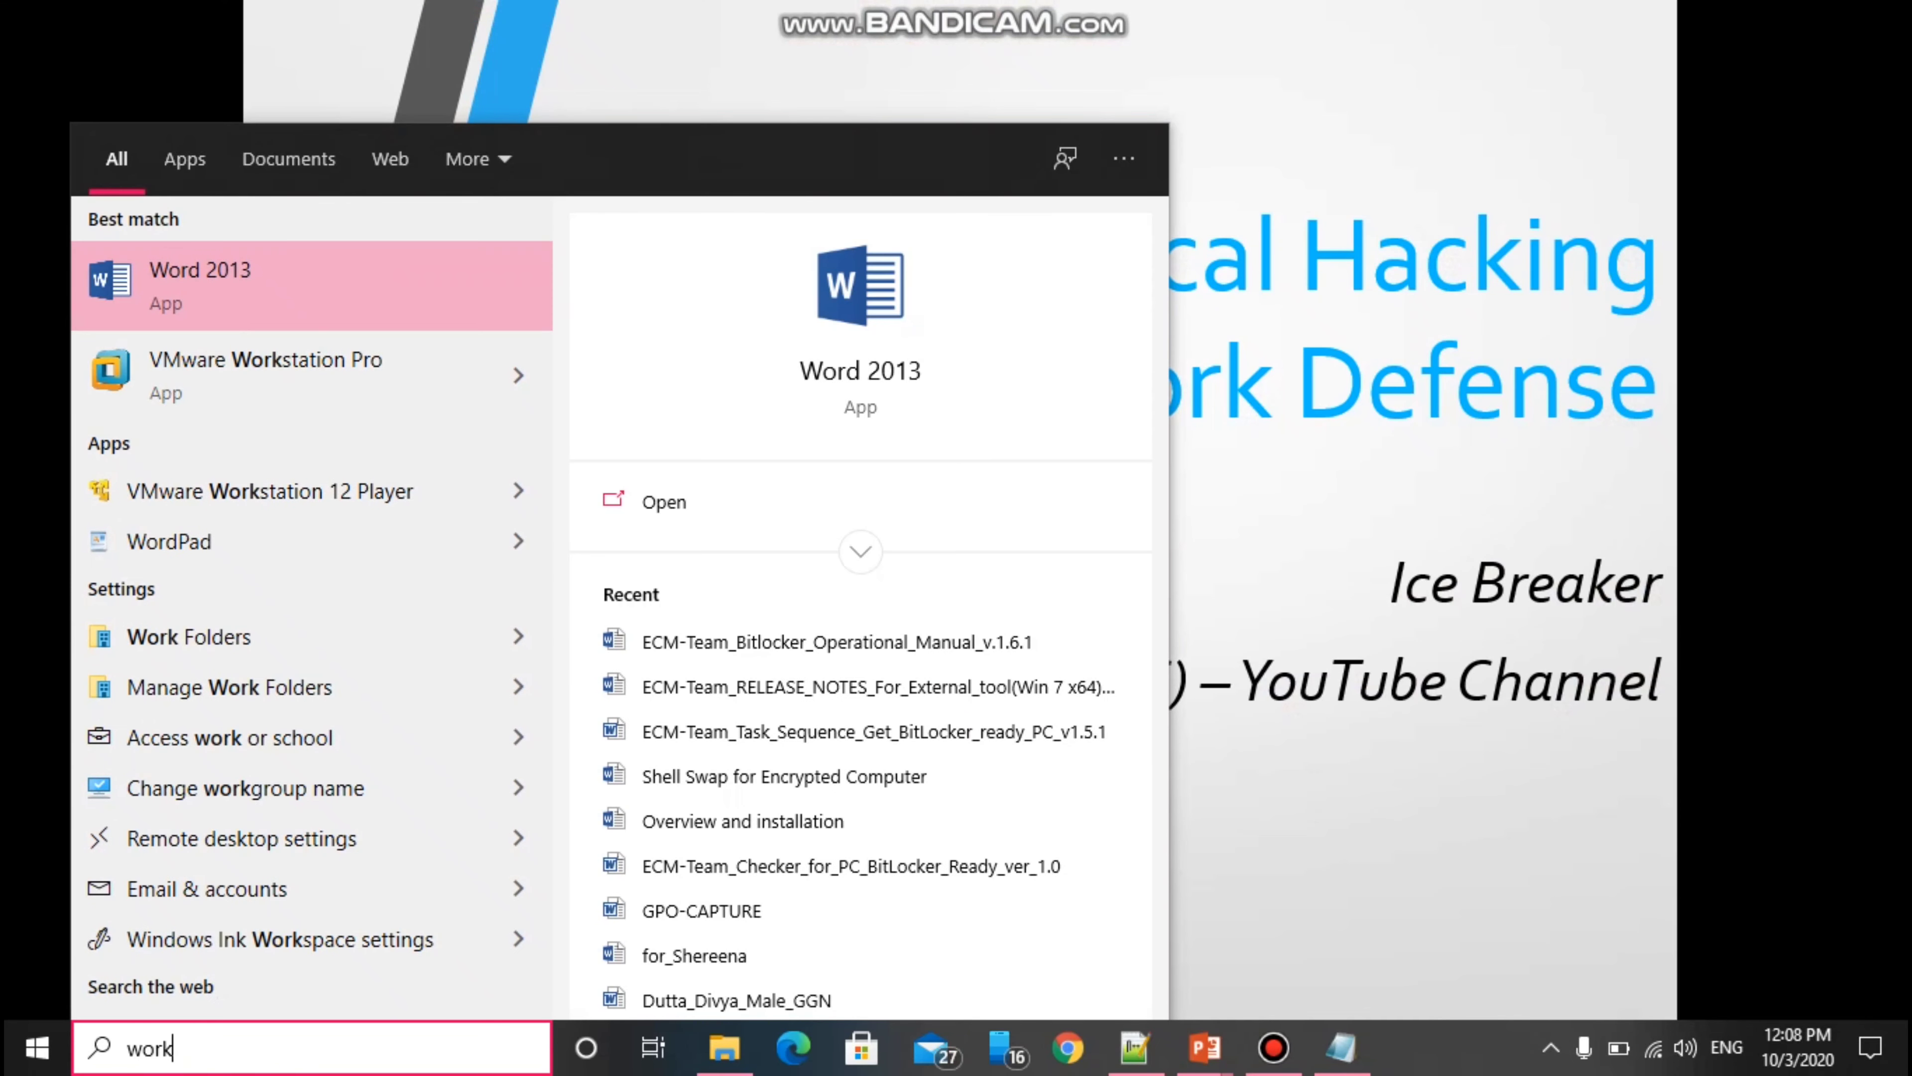
click(278, 375)
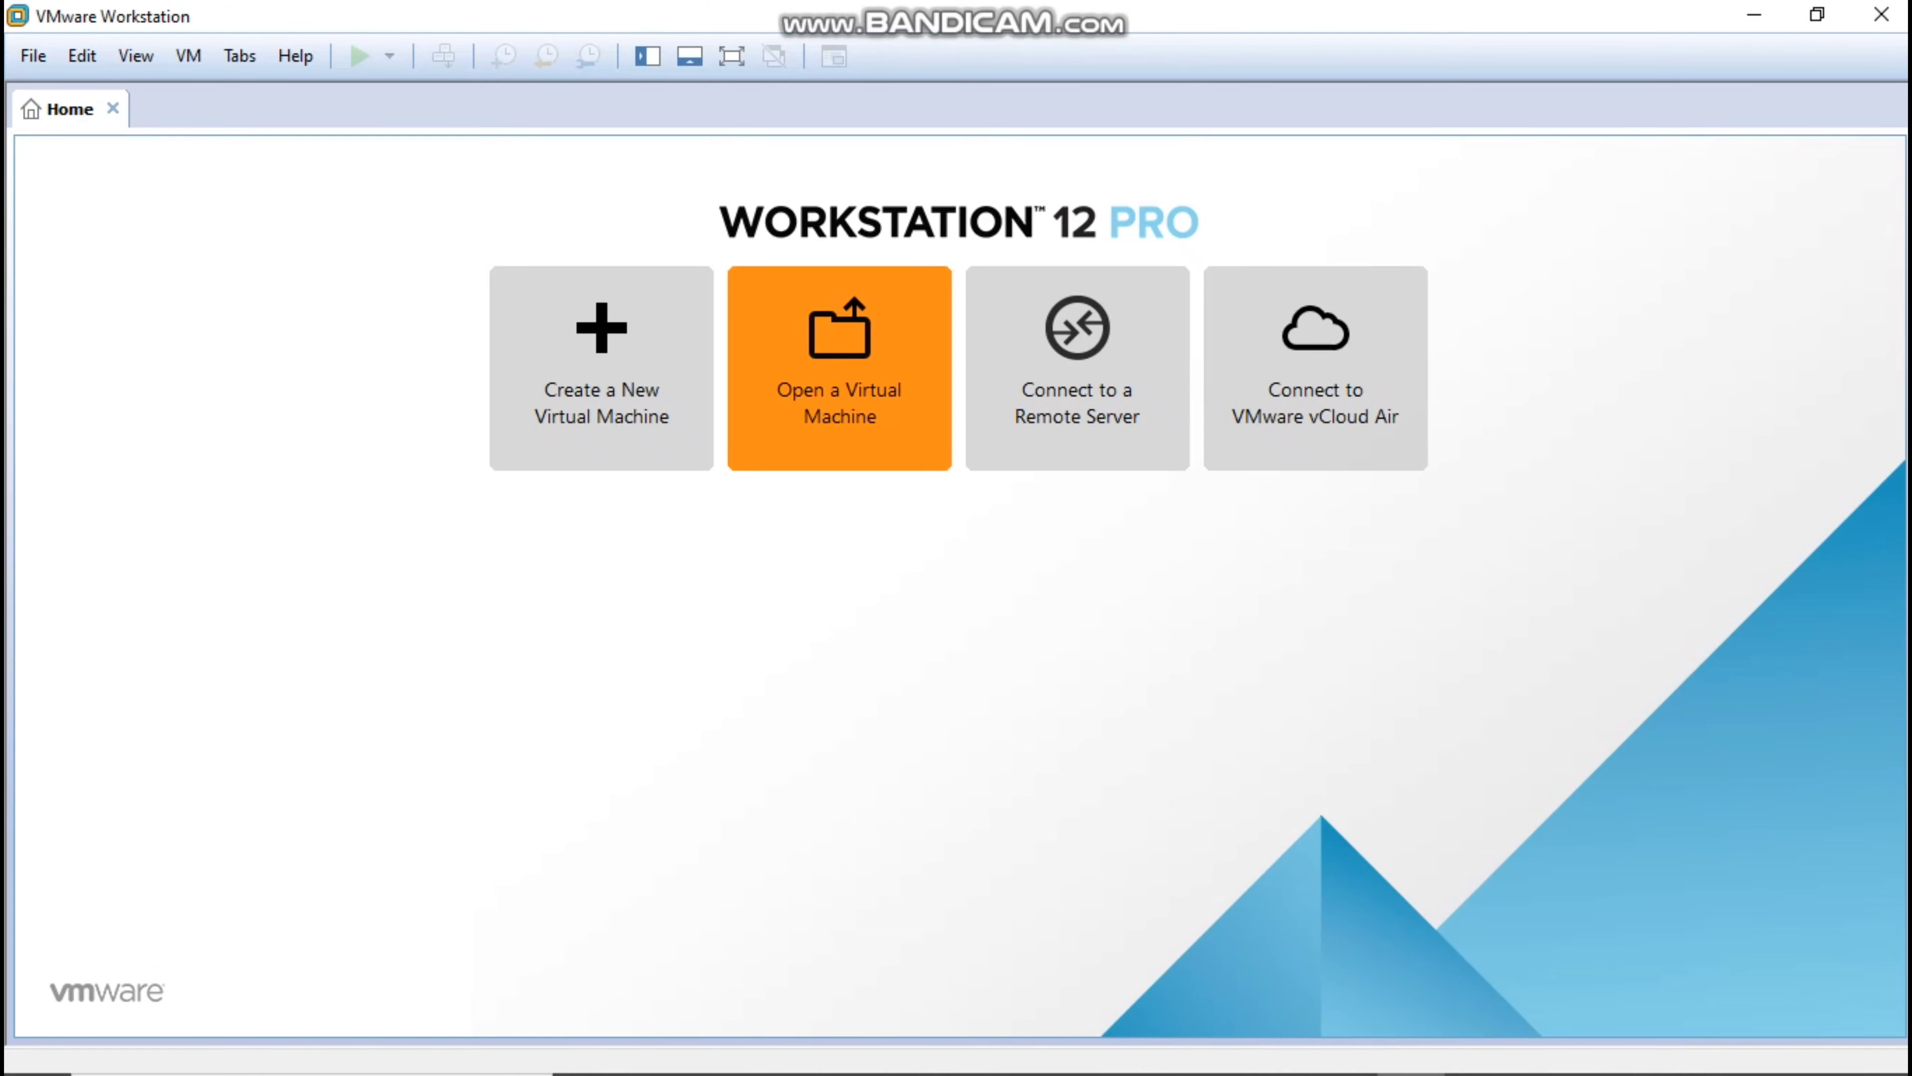
Open Chrome by running chrome from the Run dialog.
key(alt+Tab)
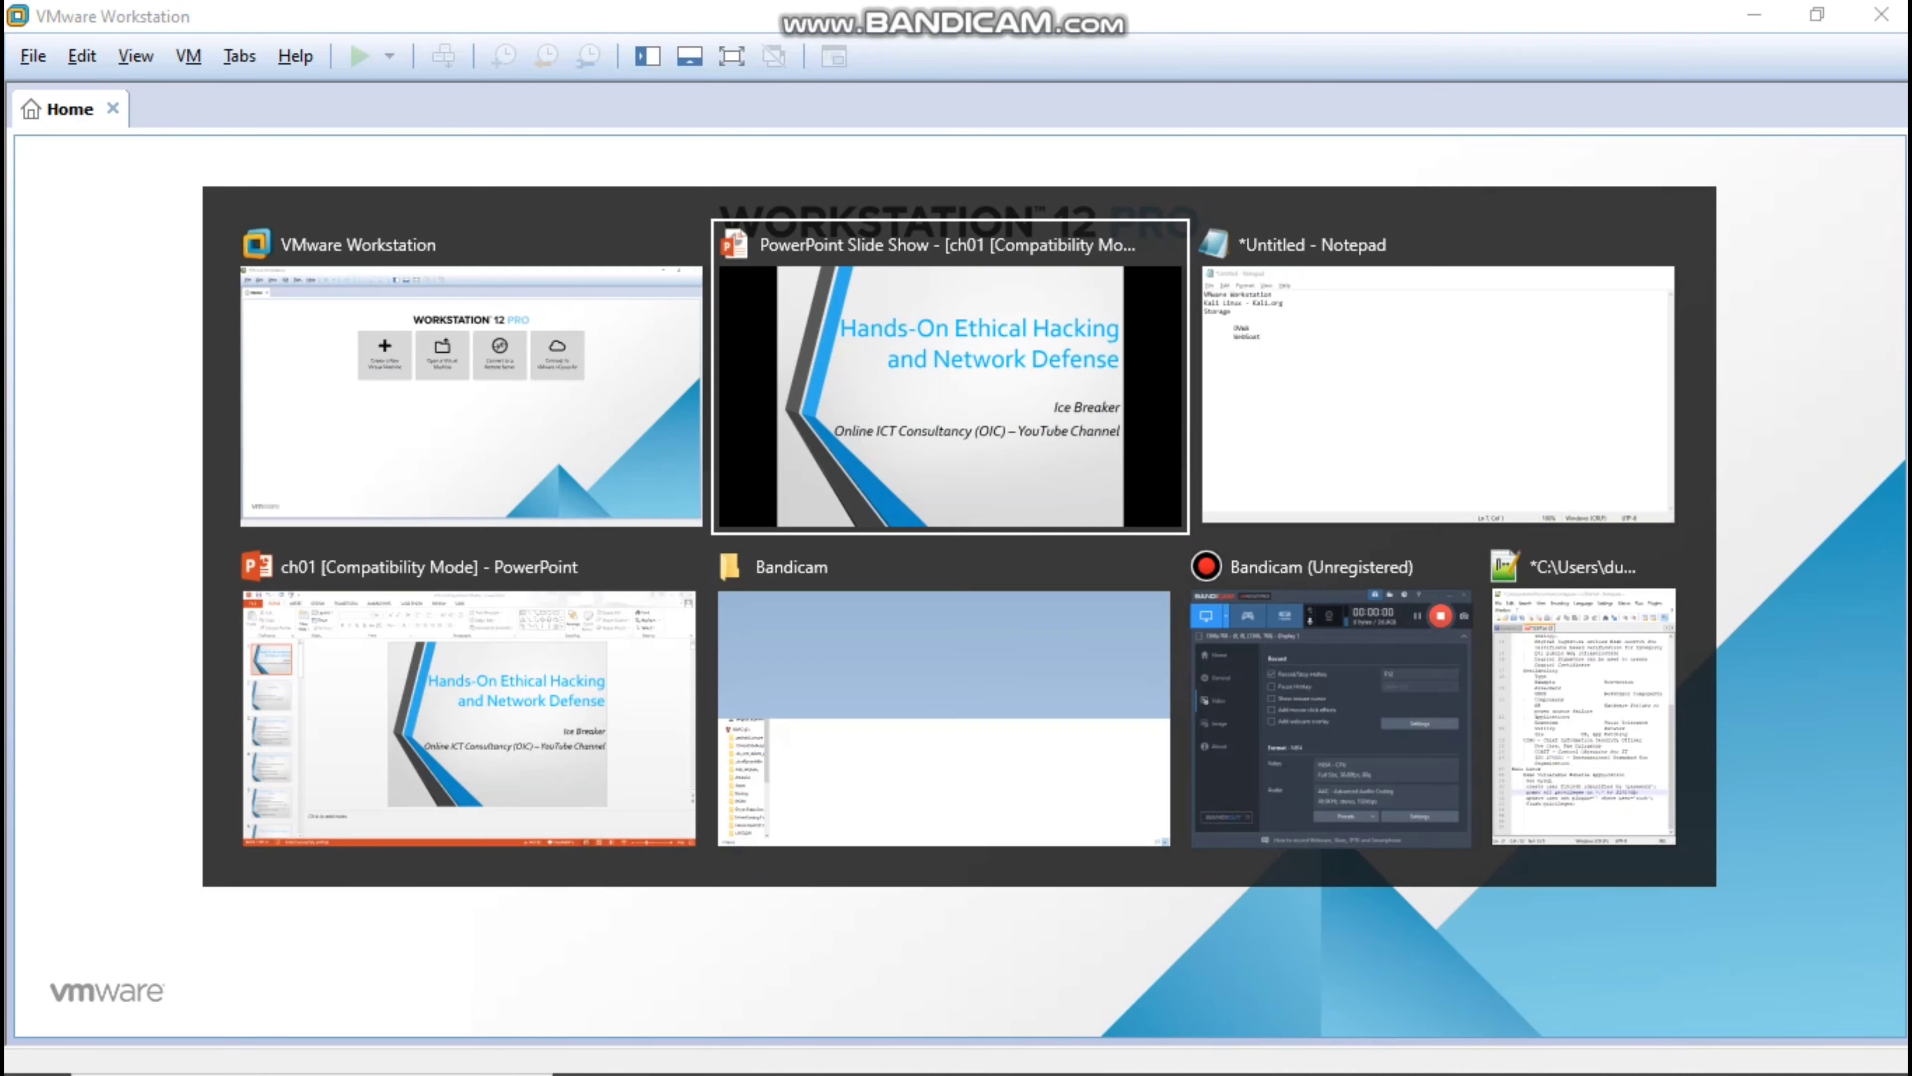
key(alt+Tab)
key(super+r)
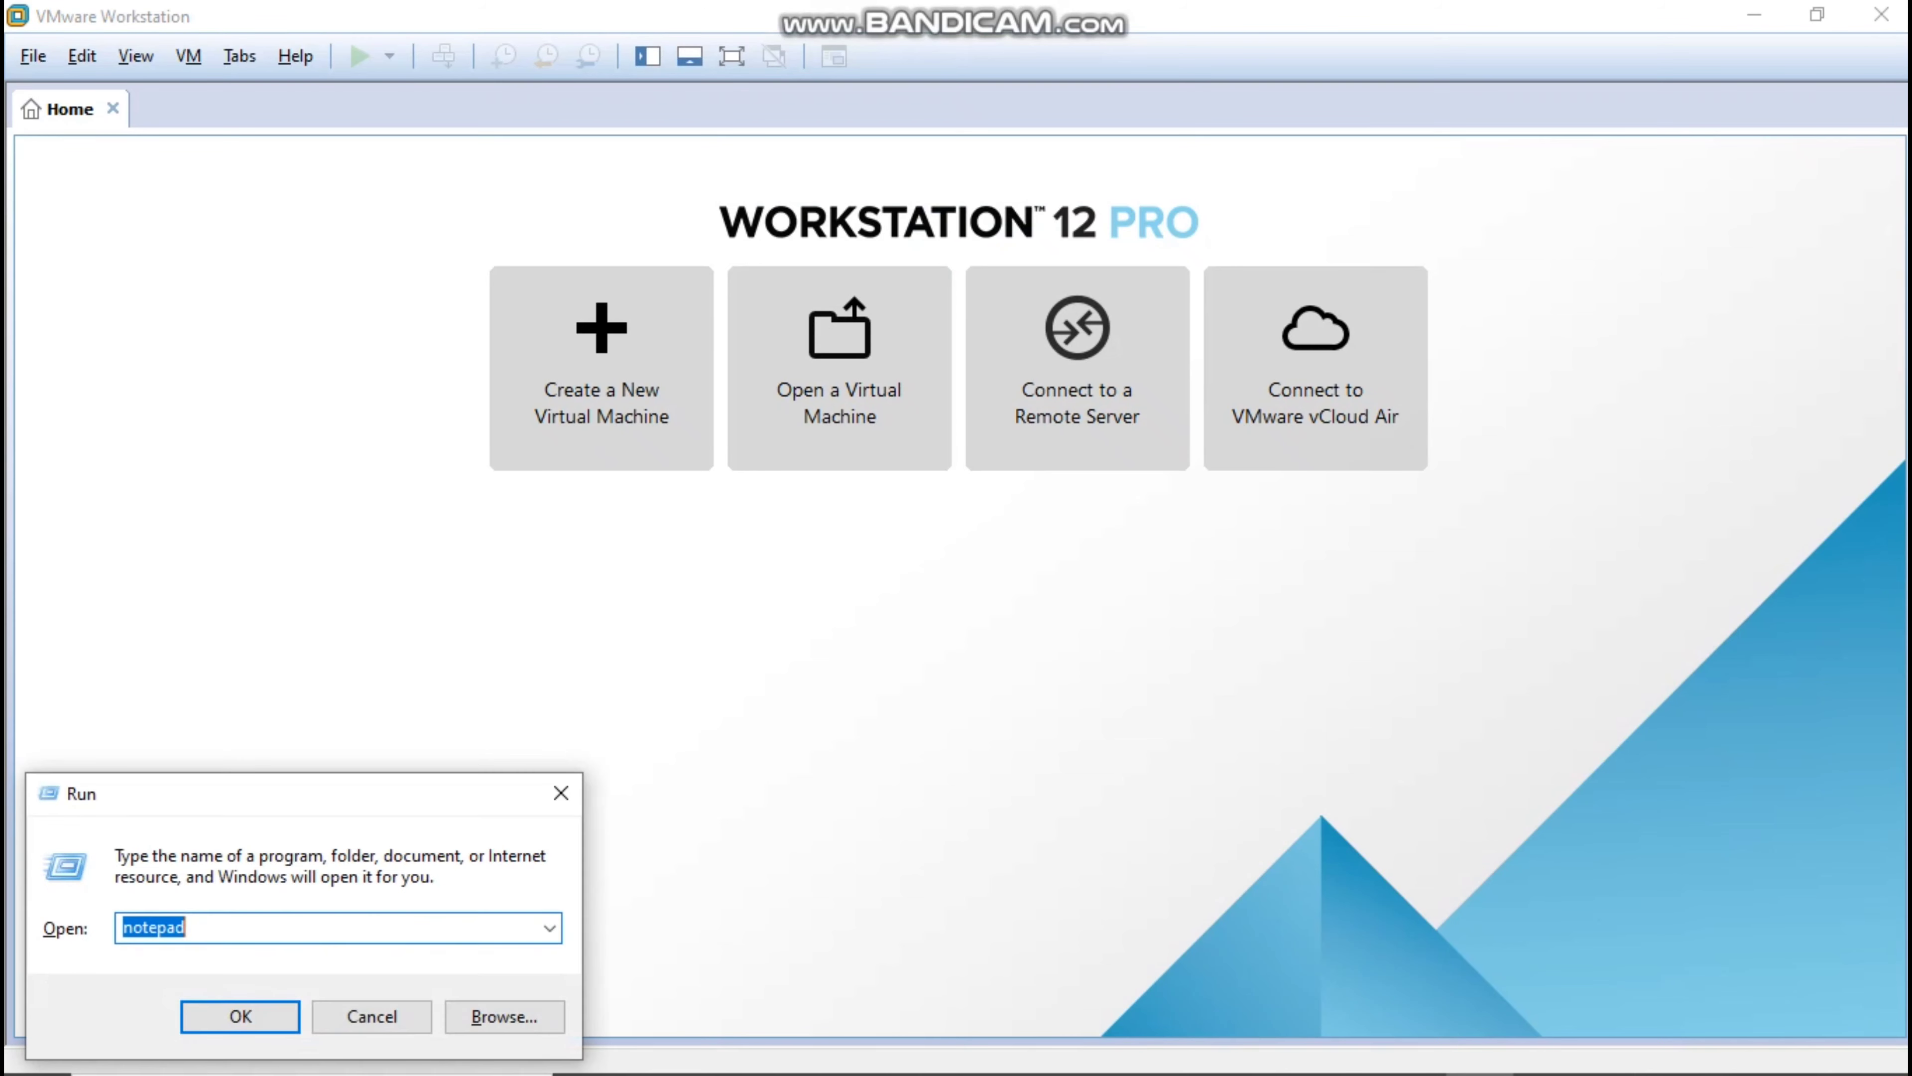
text(chrome)
key(Return)
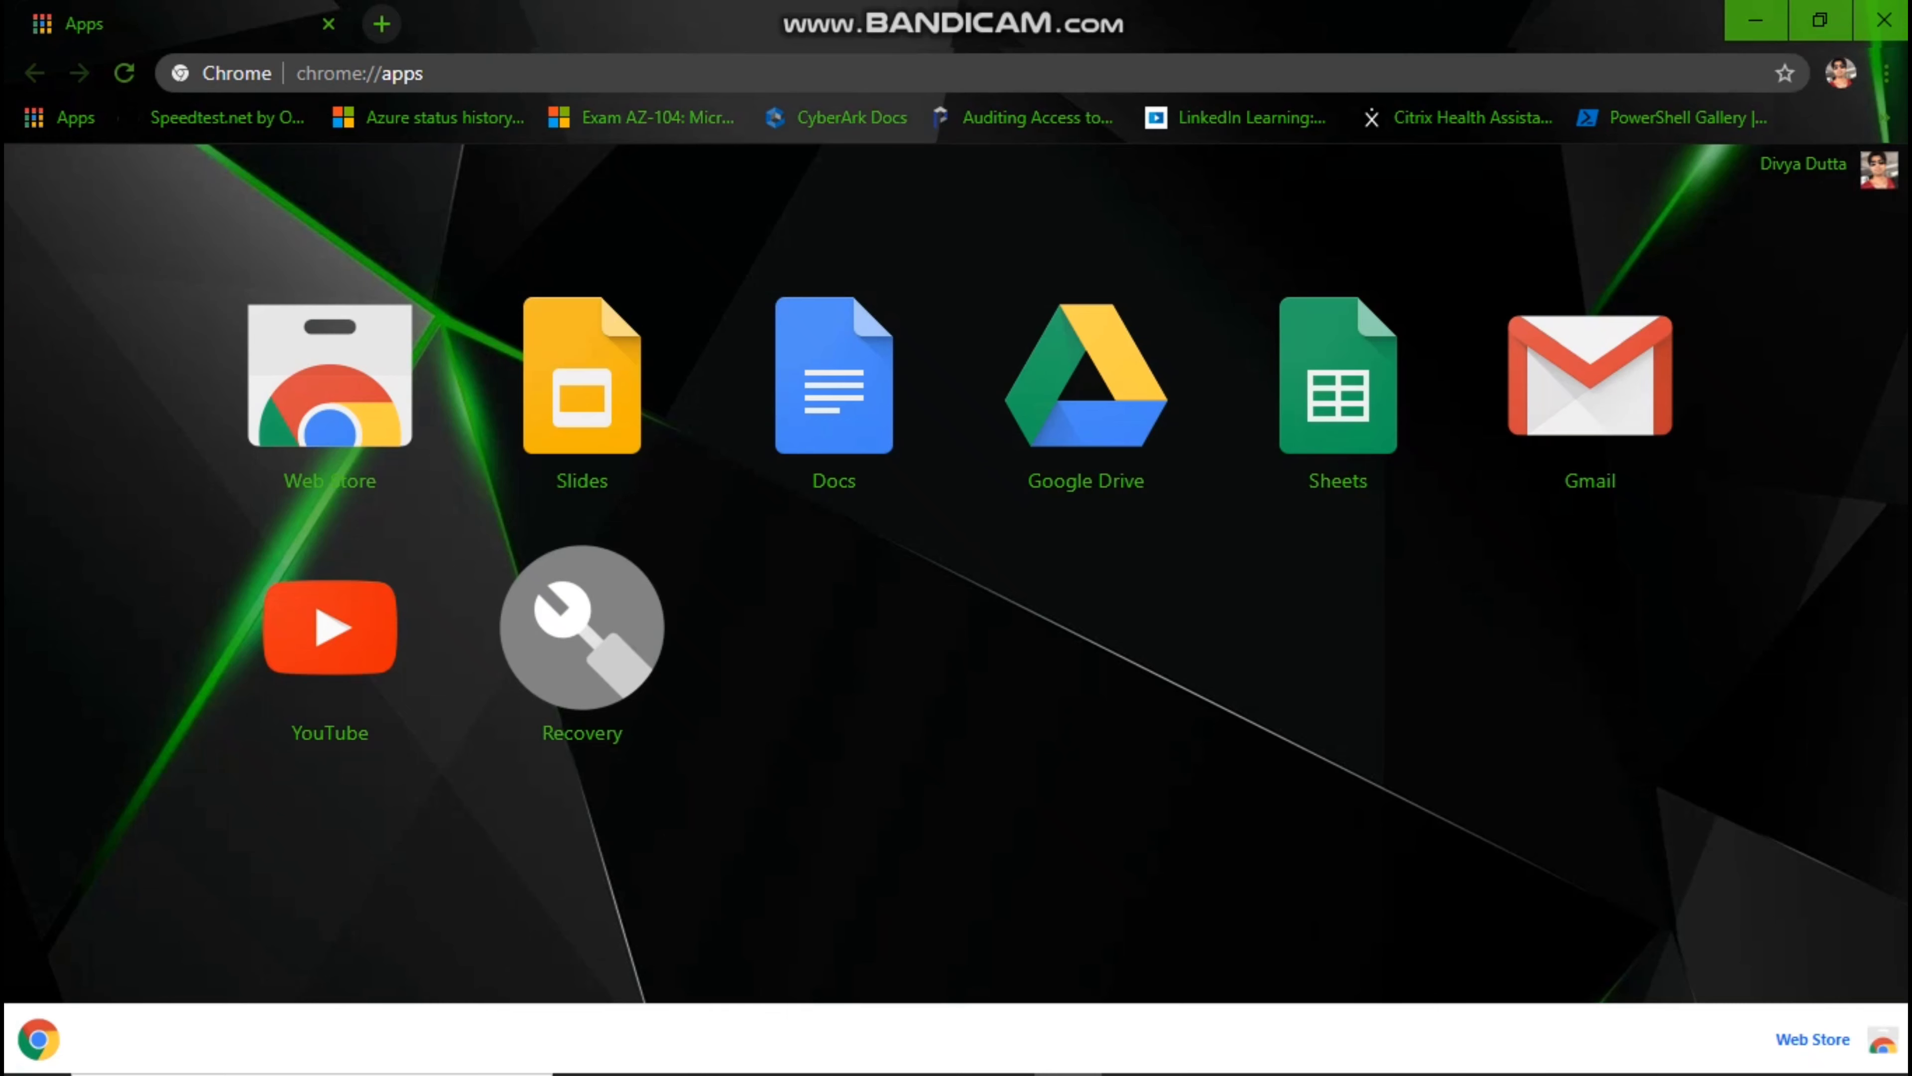
Search Google for kali linux download from the address bar.
key(ctrl+l)
text(kali linux download)
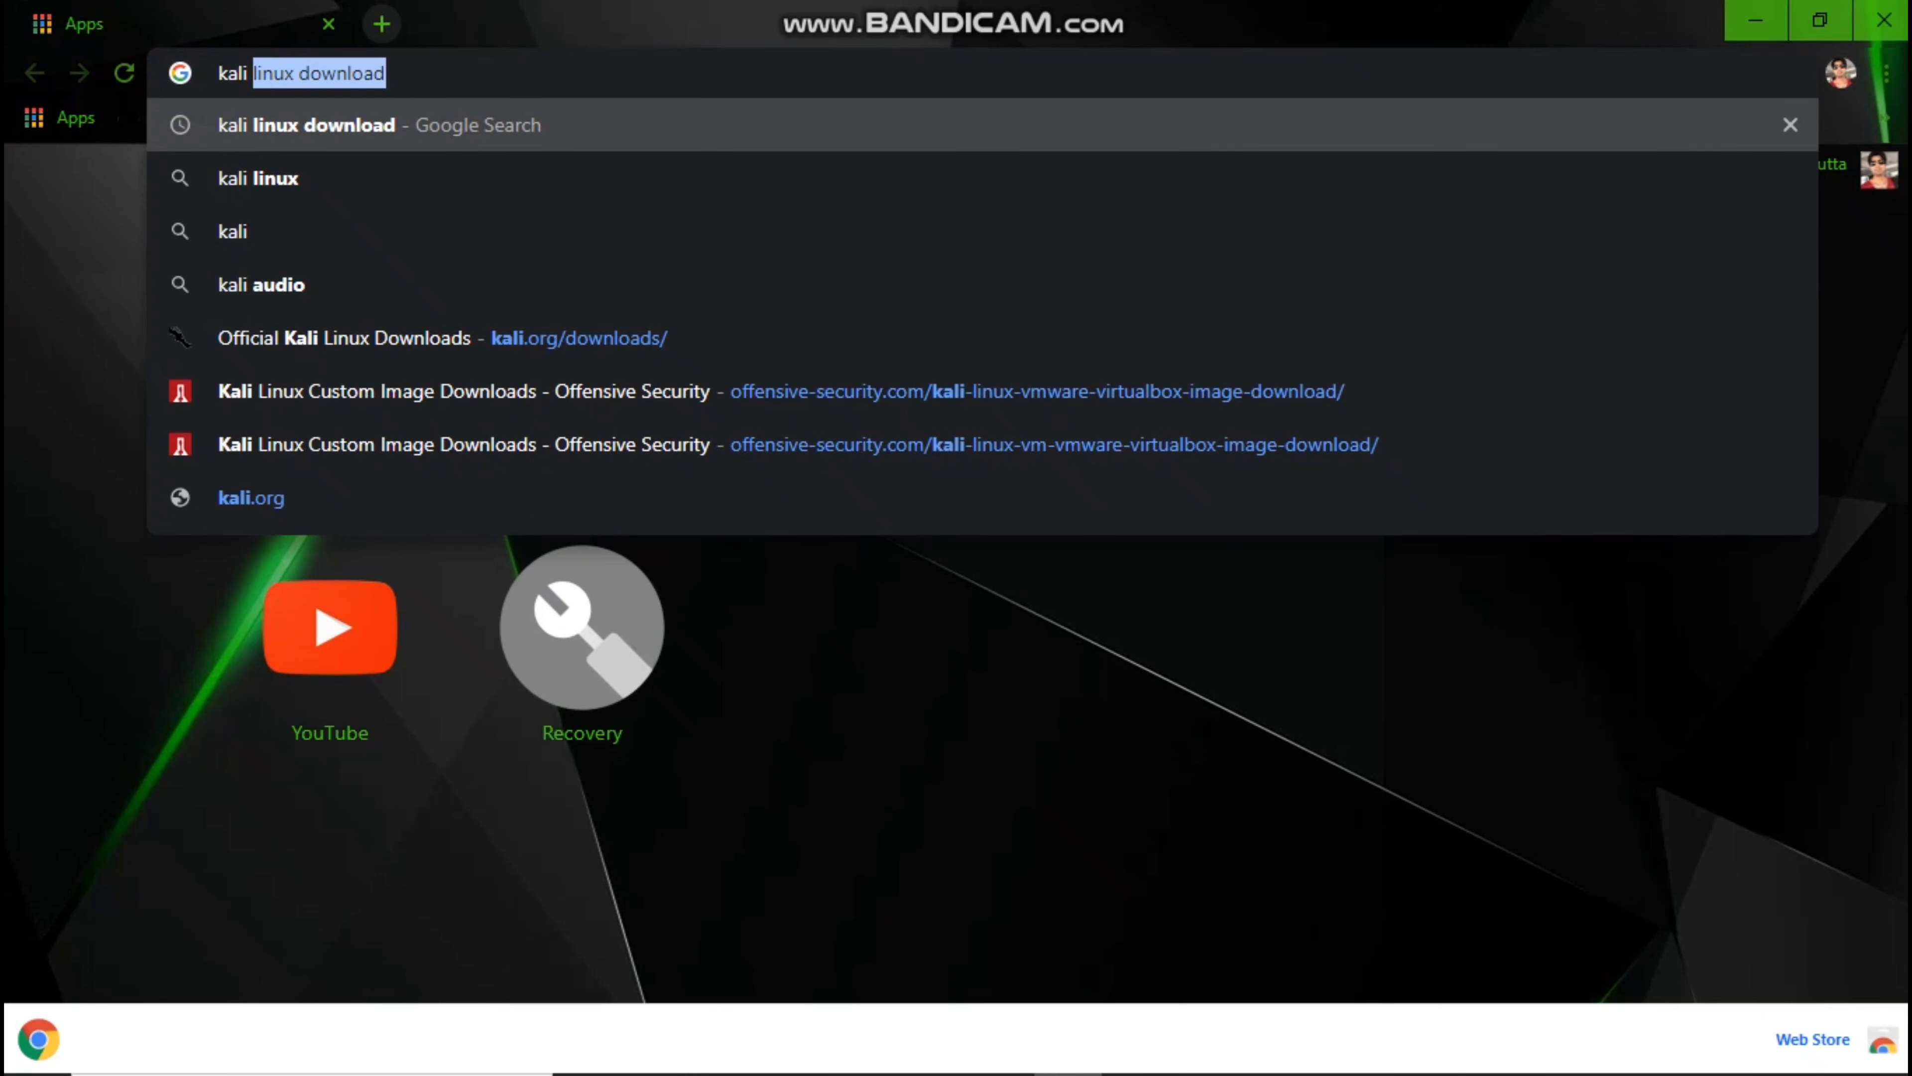
key(Down)
key(Up)
key(Return)
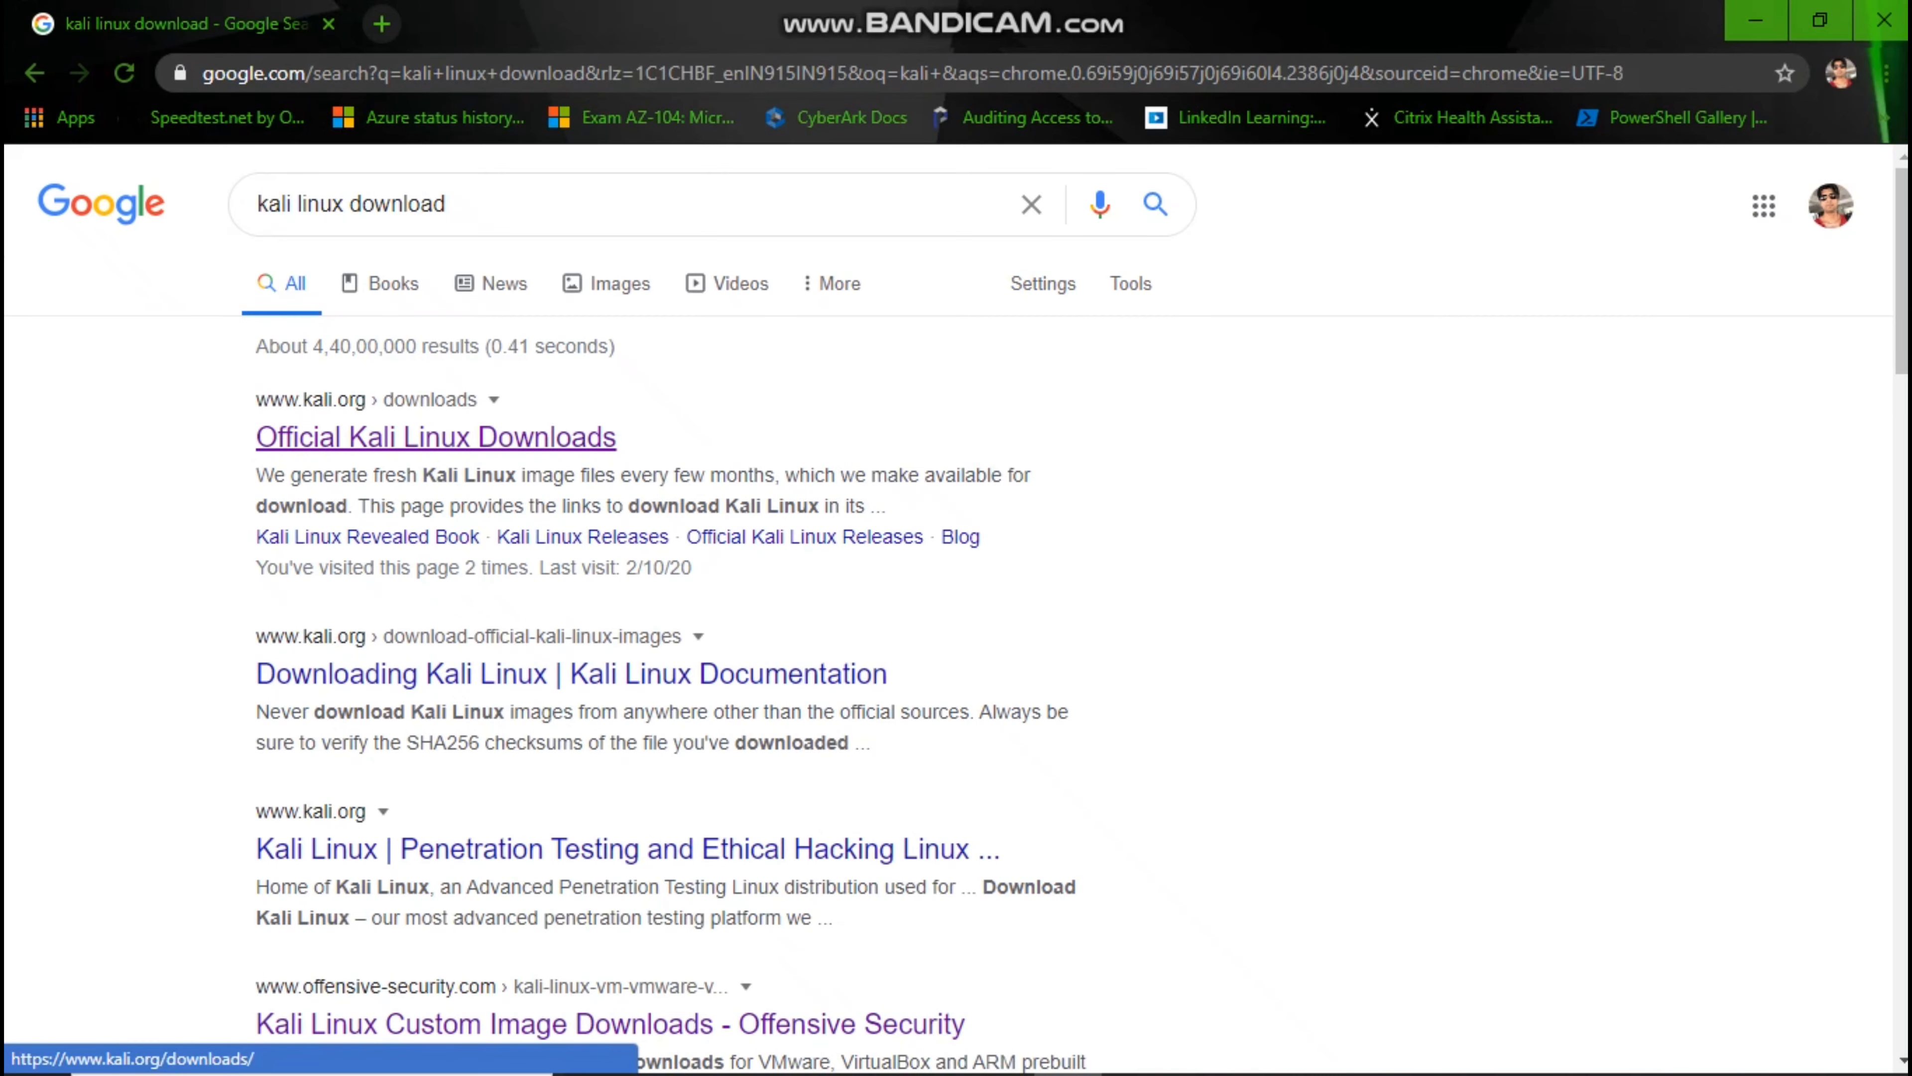
Open the Official Kali Linux Downloads page and browse to the VMware and VirtualBox image rows.
click(435, 437)
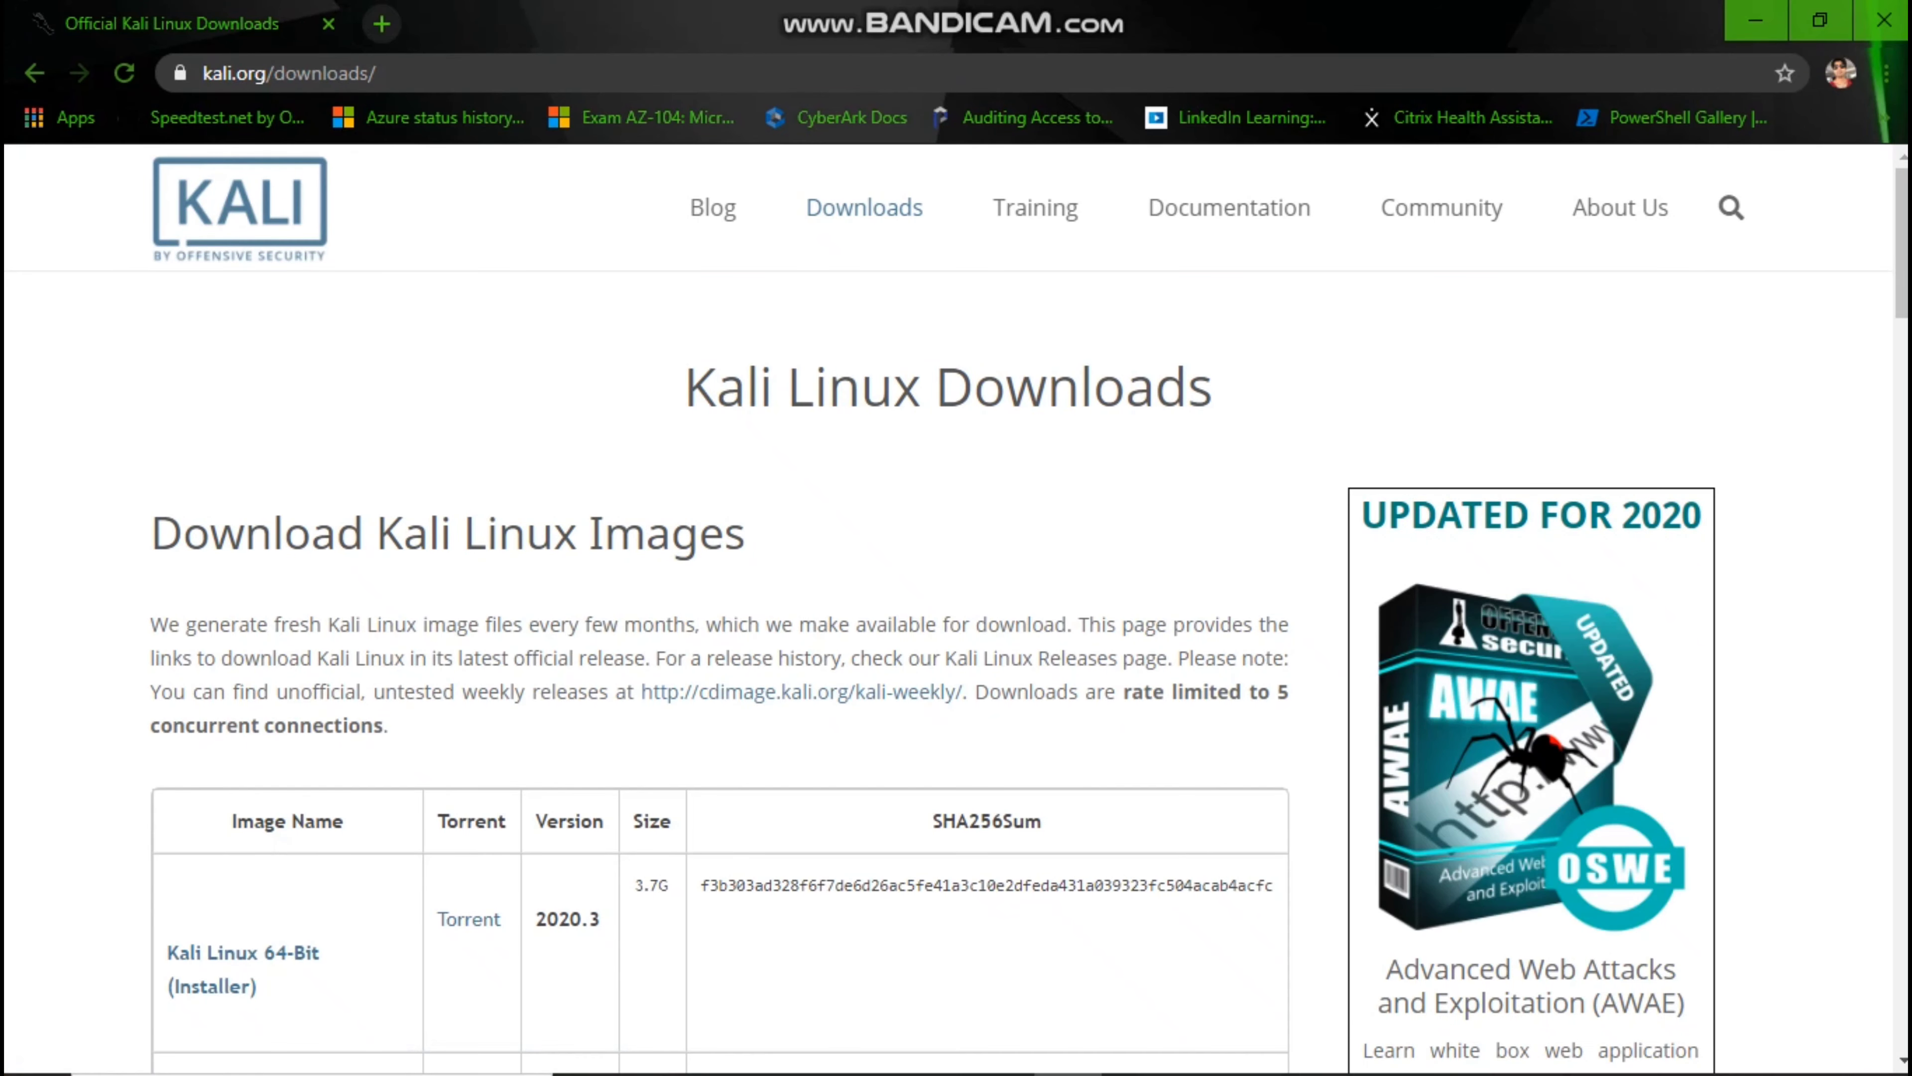
scroll(956, 603, down, 5)
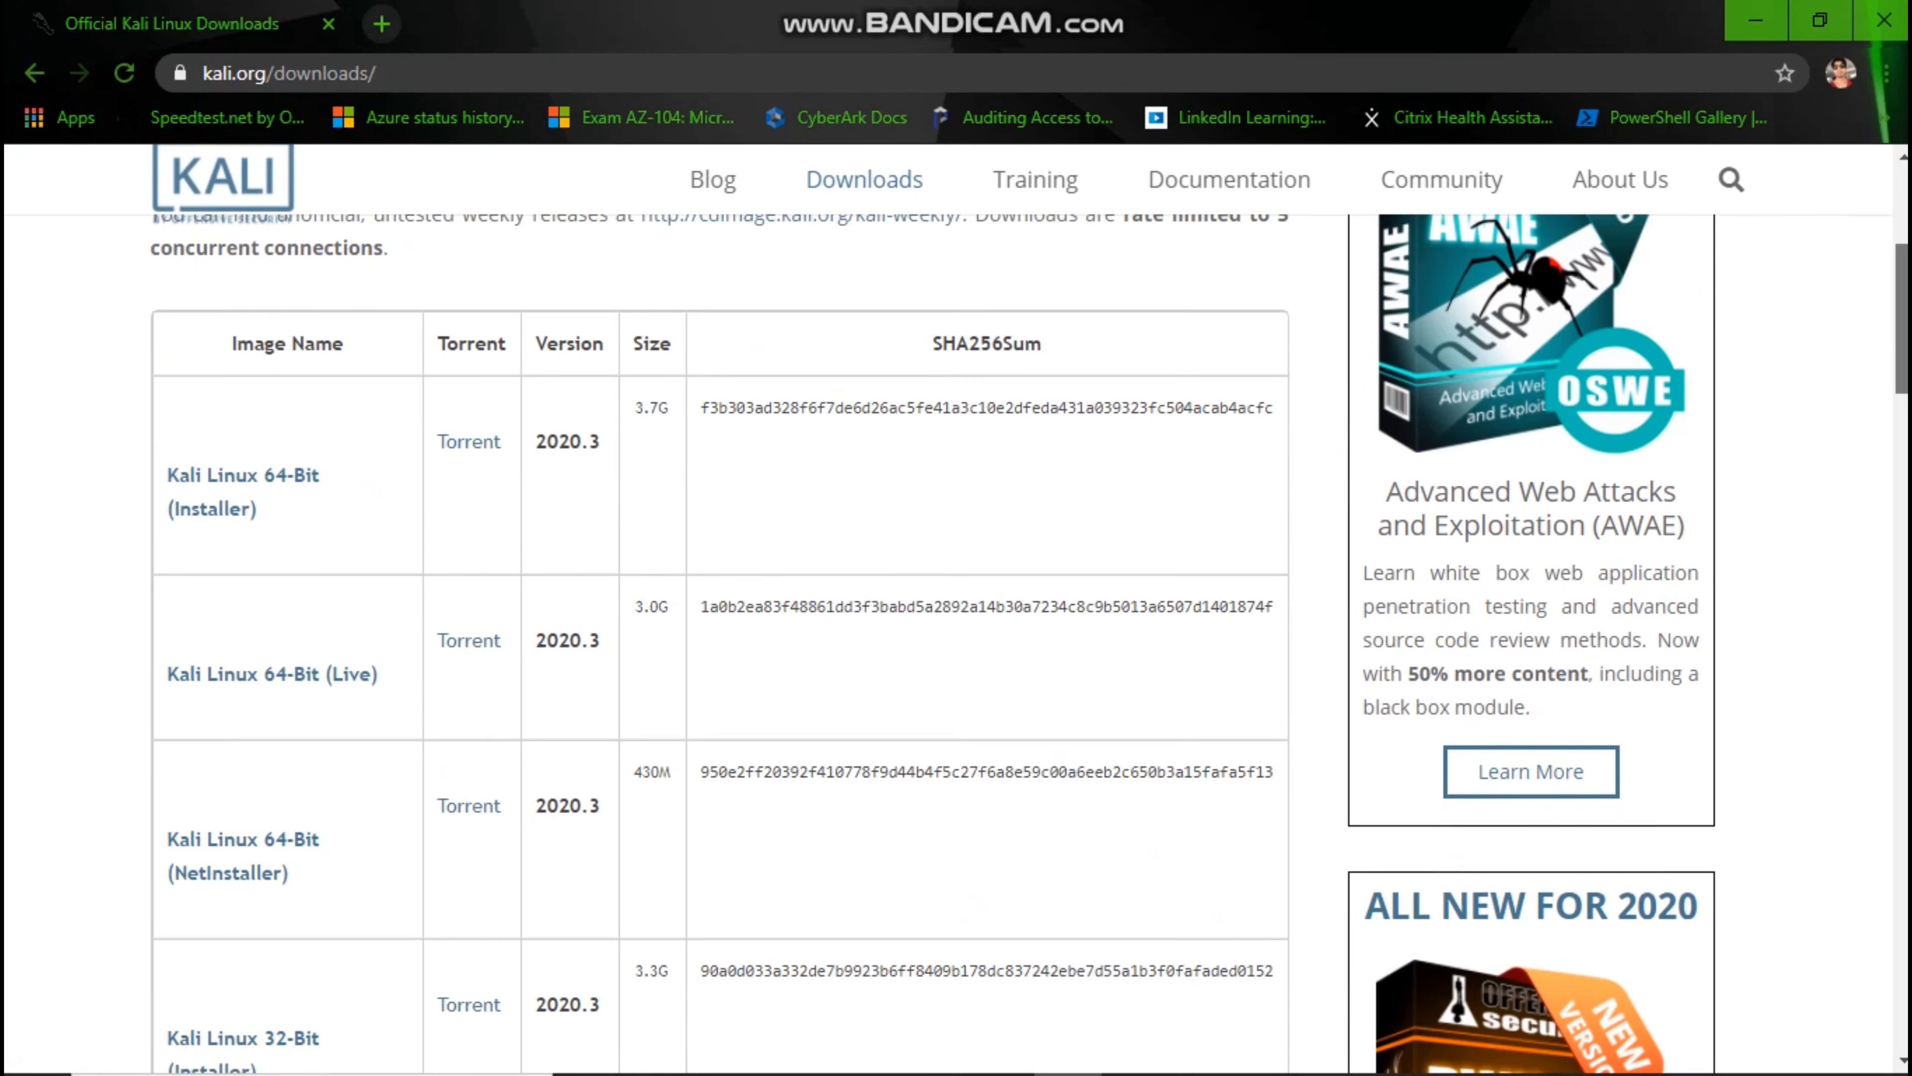
scroll(956, 603, down, 12)
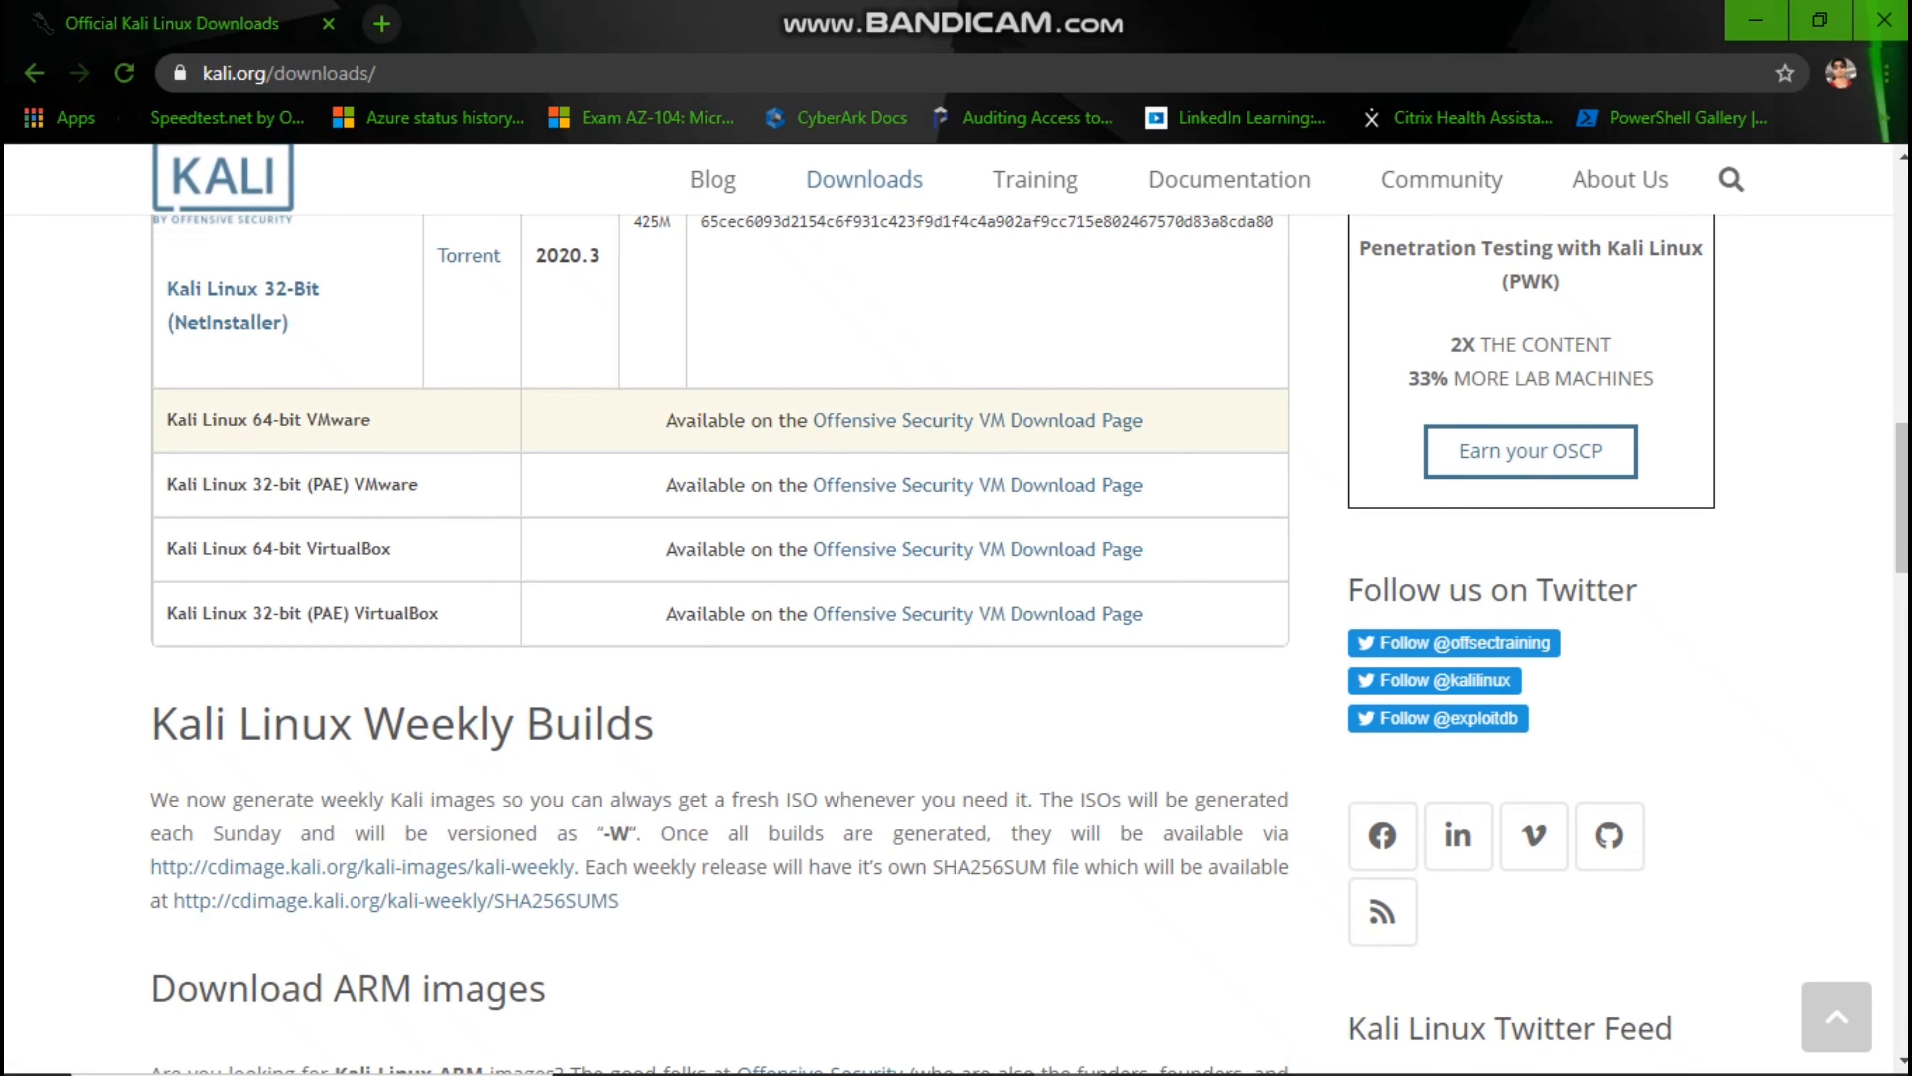
drag(391, 548, 167, 549)
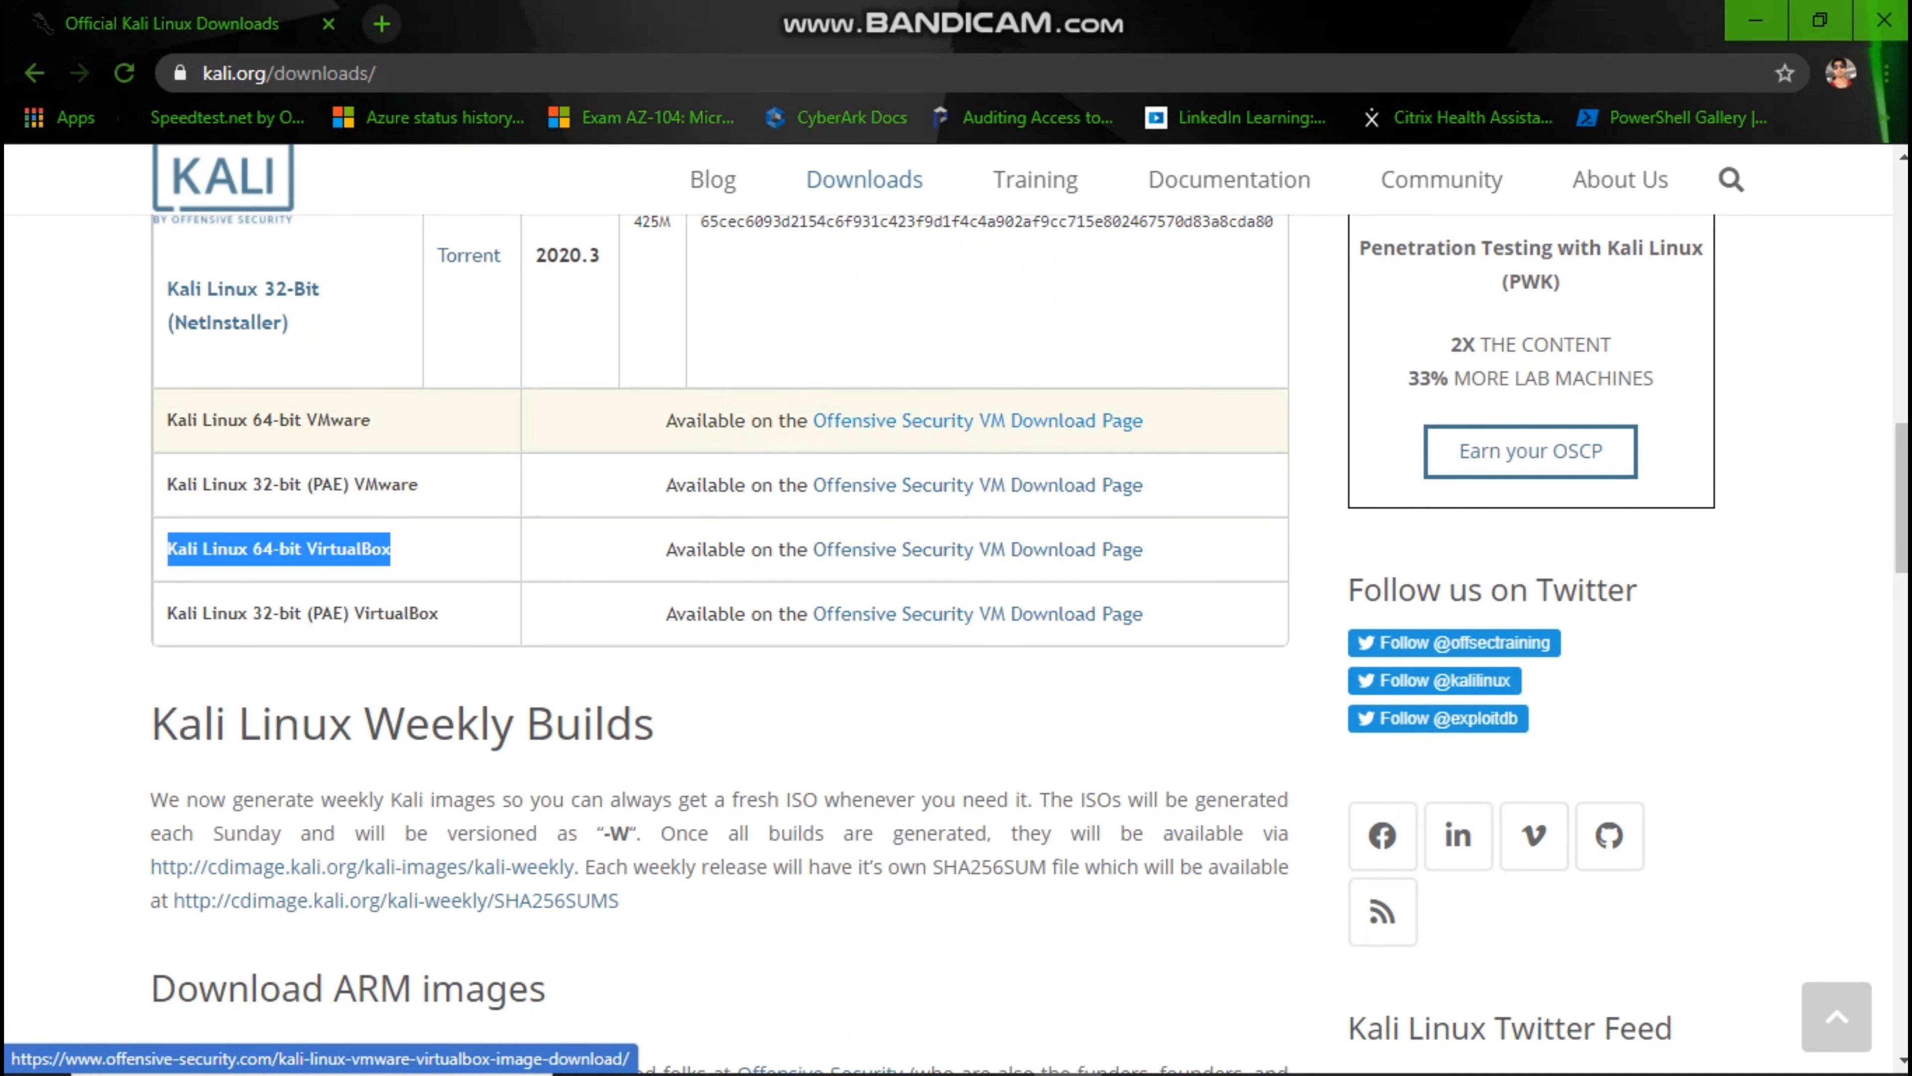
Follow the Offensive Security VM Download Page link and scroll to the Kali Linux VMware images.
click(978, 420)
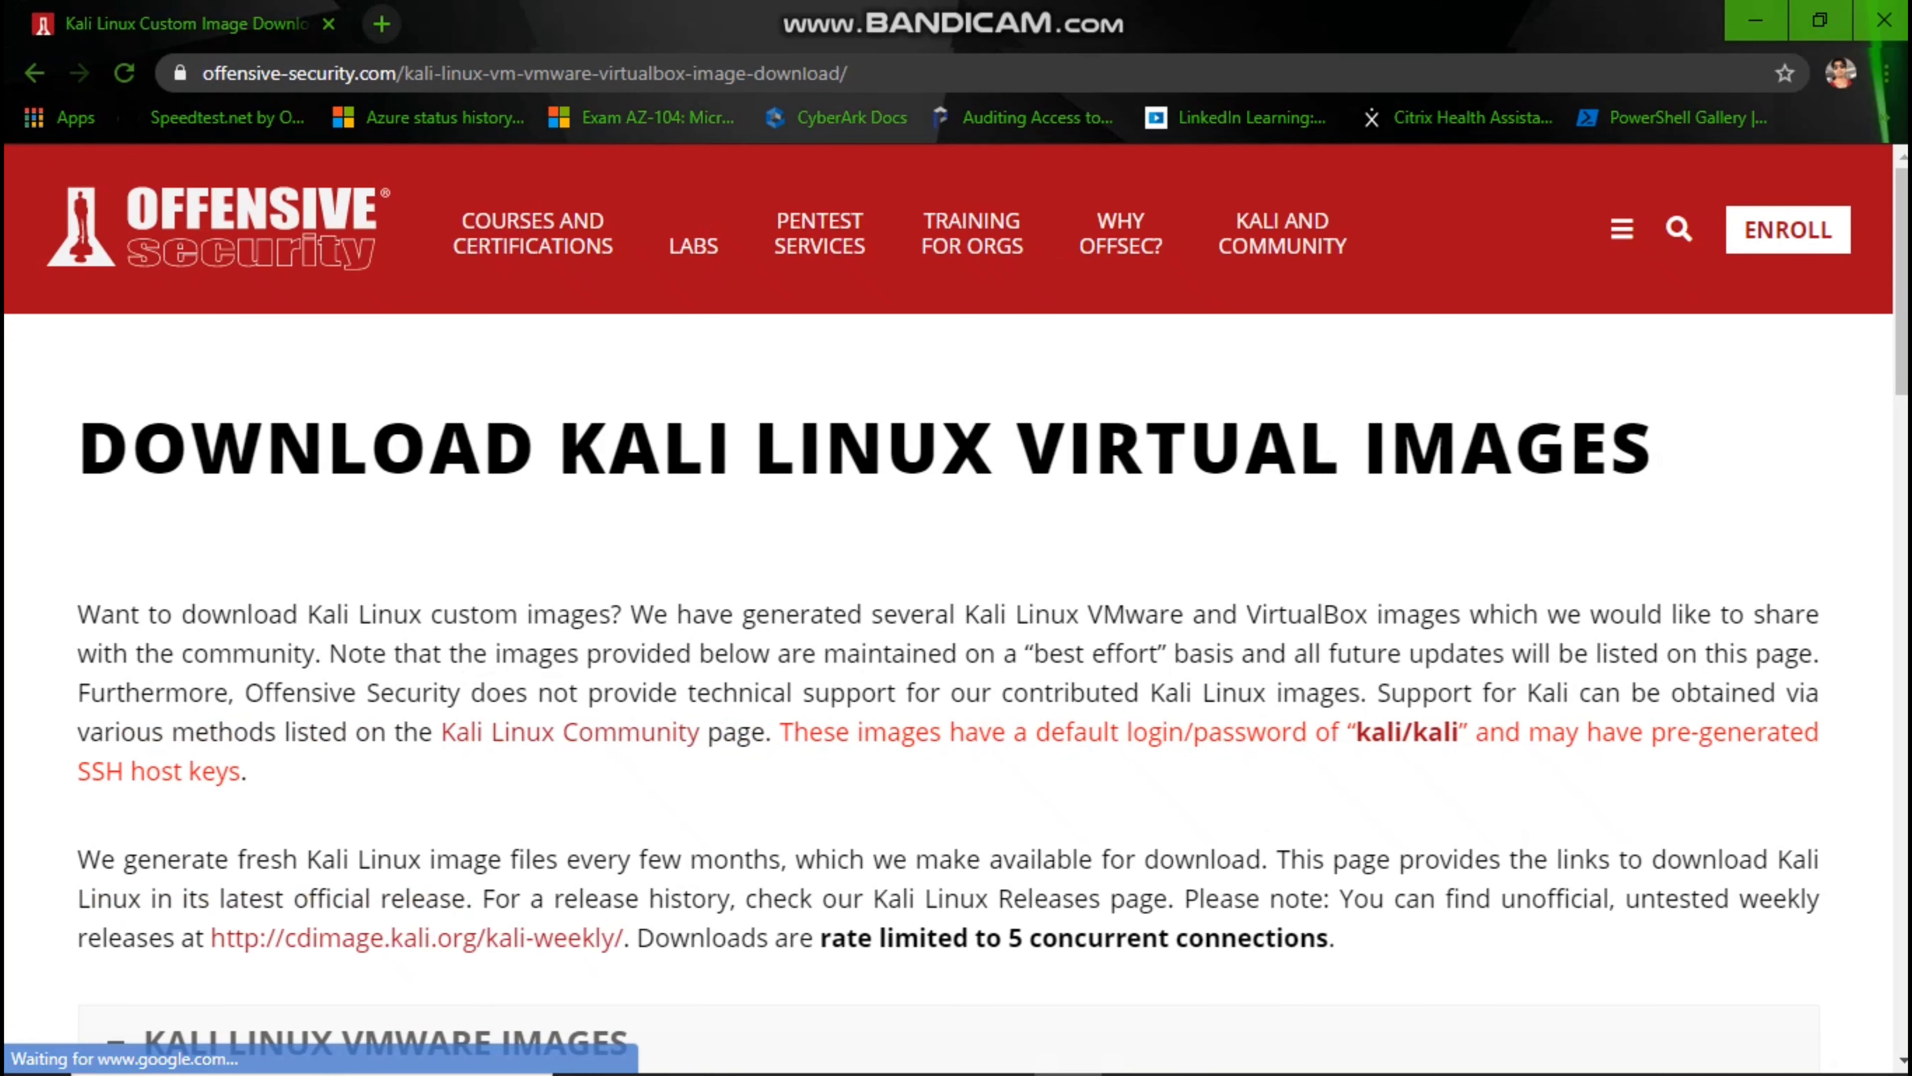
scroll(956, 618, down, 3)
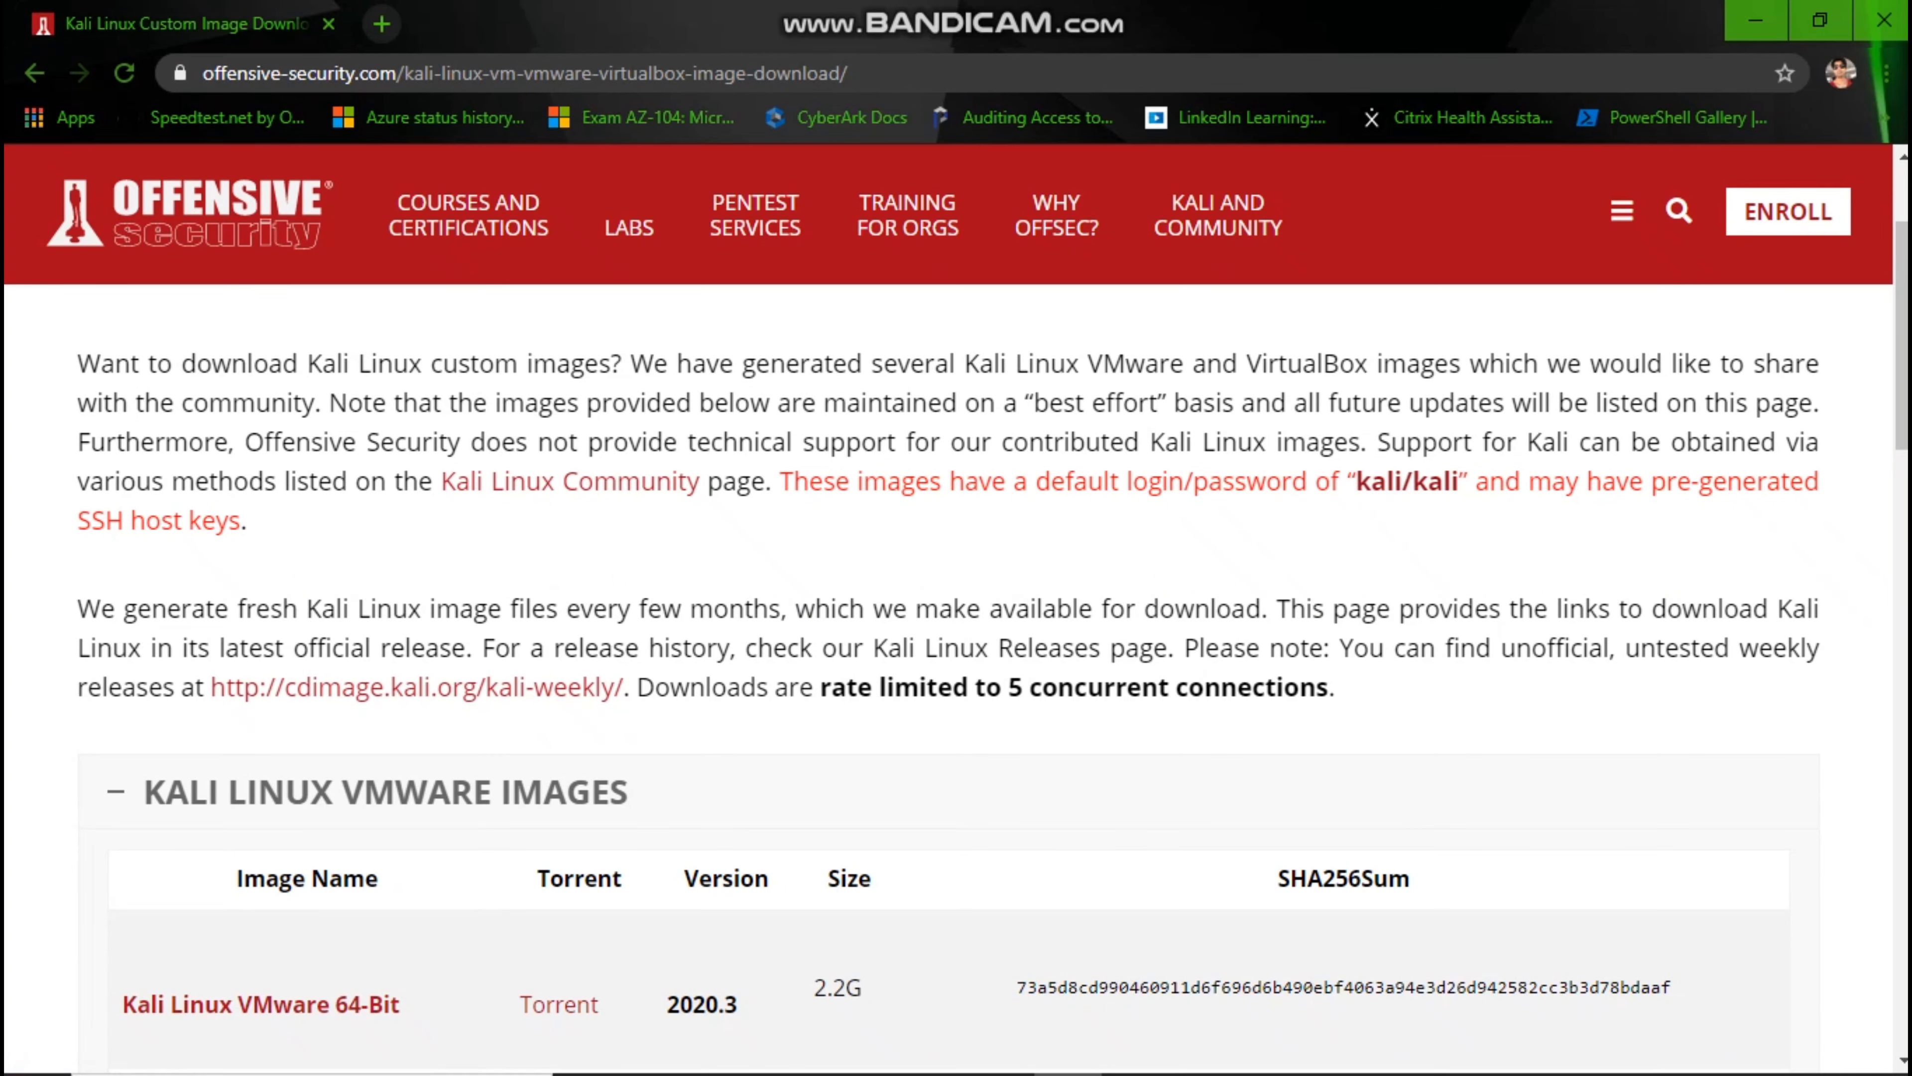
scroll(956, 648, down, 4)
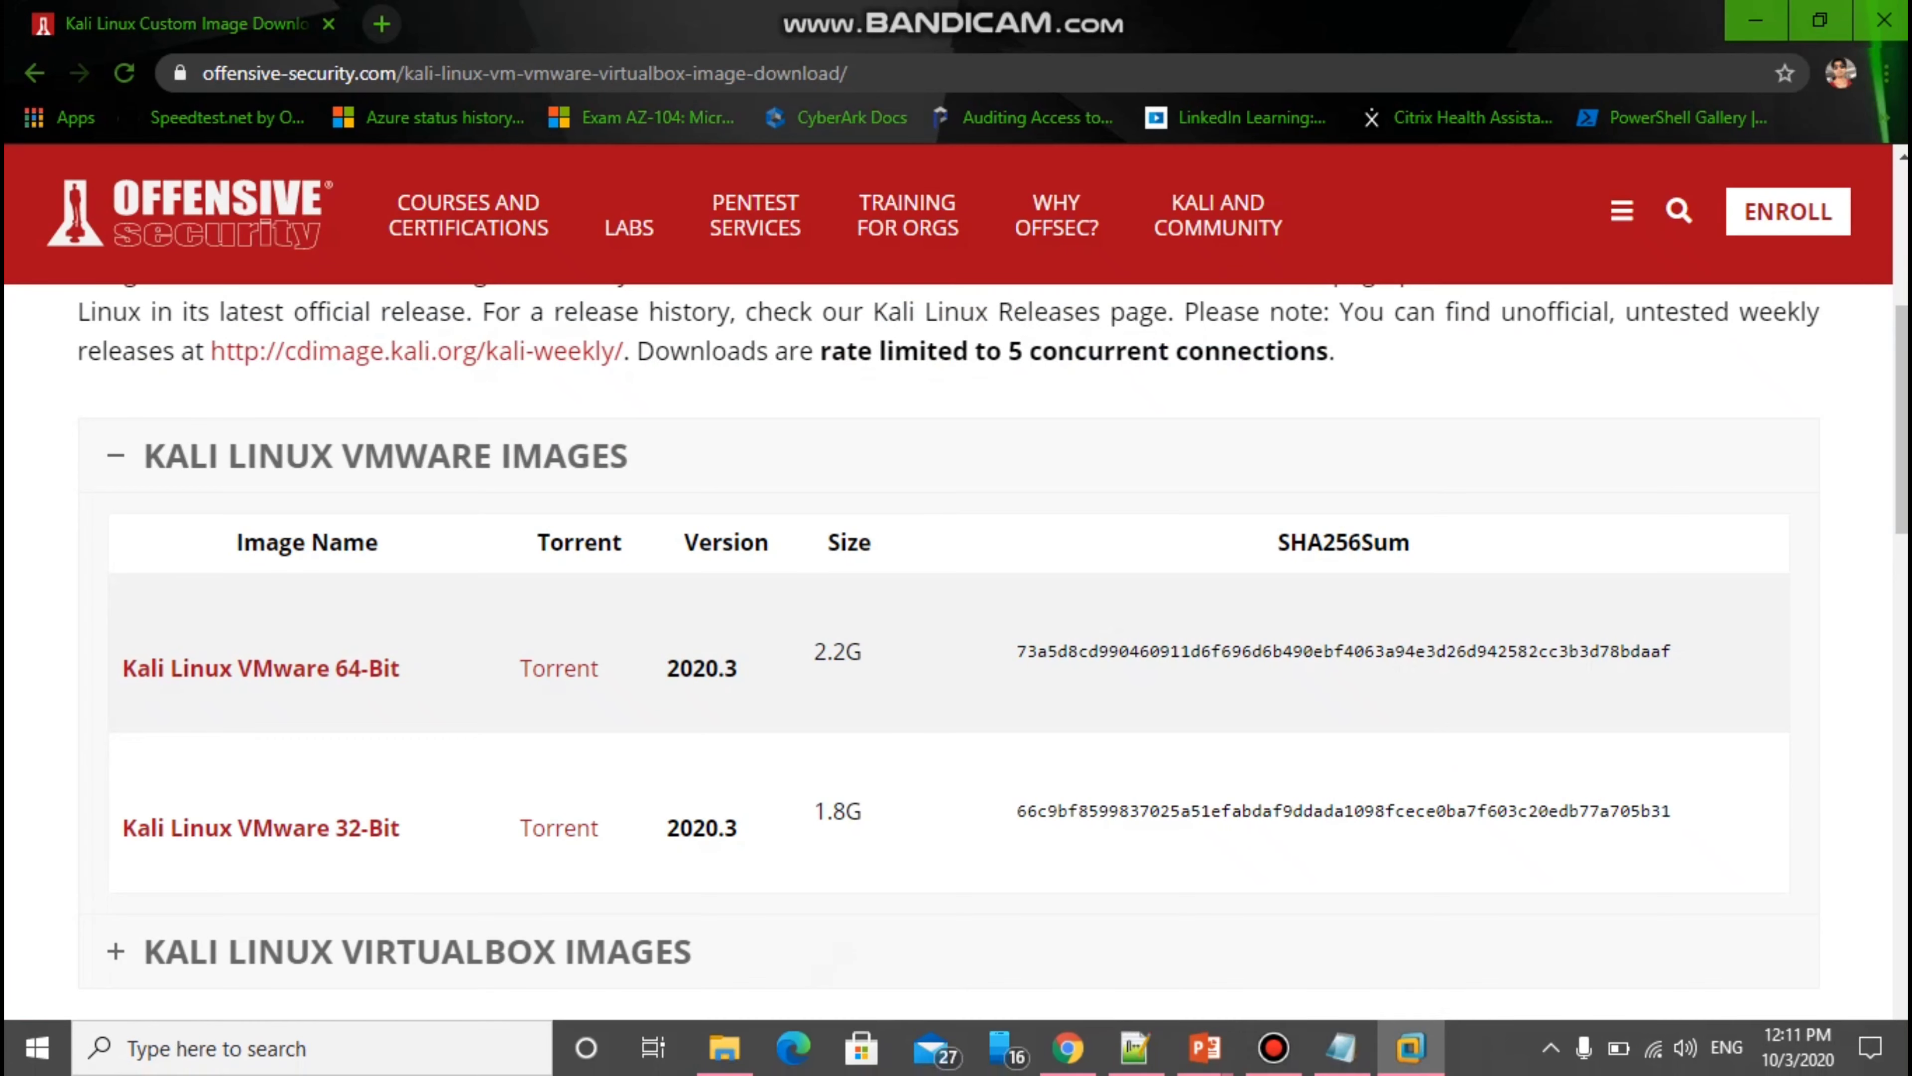
Open the Kali-Linux-2020.3-vmware-amd64 virtual machine file in VMware Workstation.
mouse_move(1272, 1047)
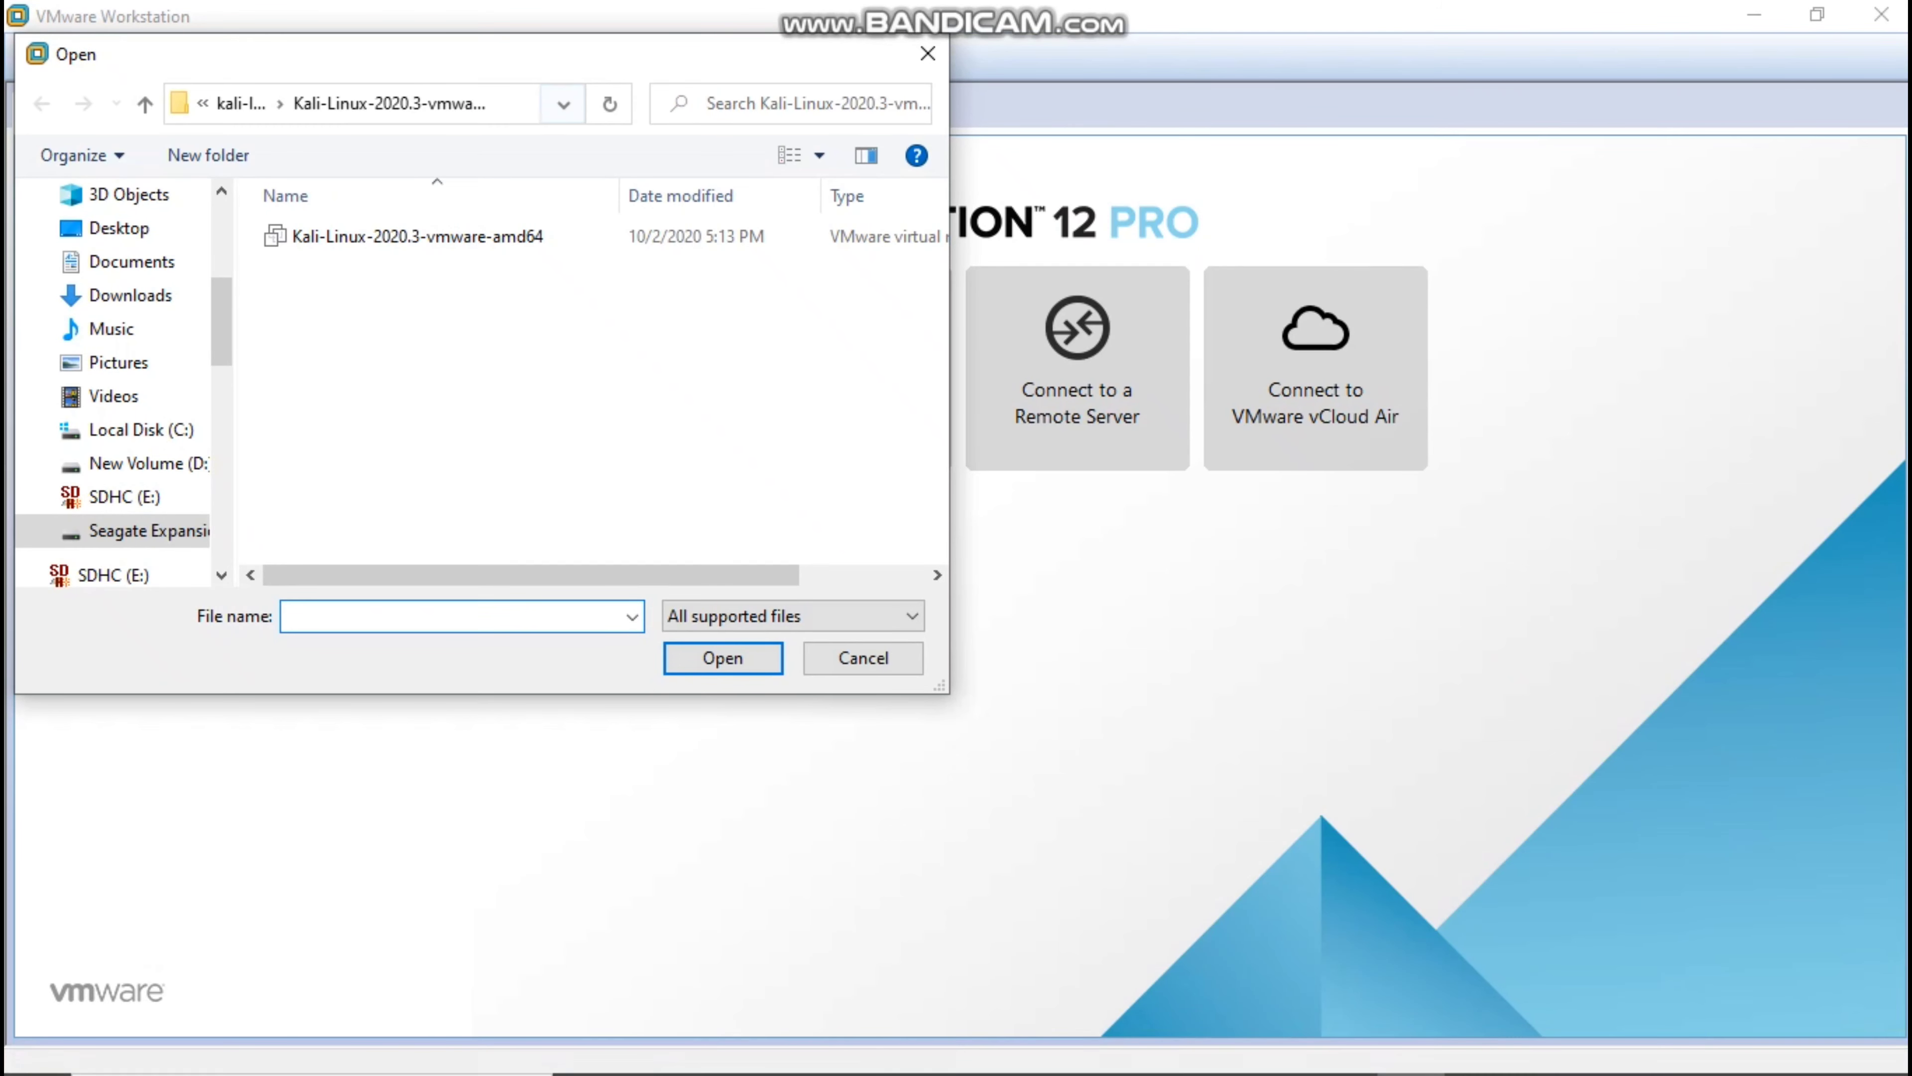
click(437, 237)
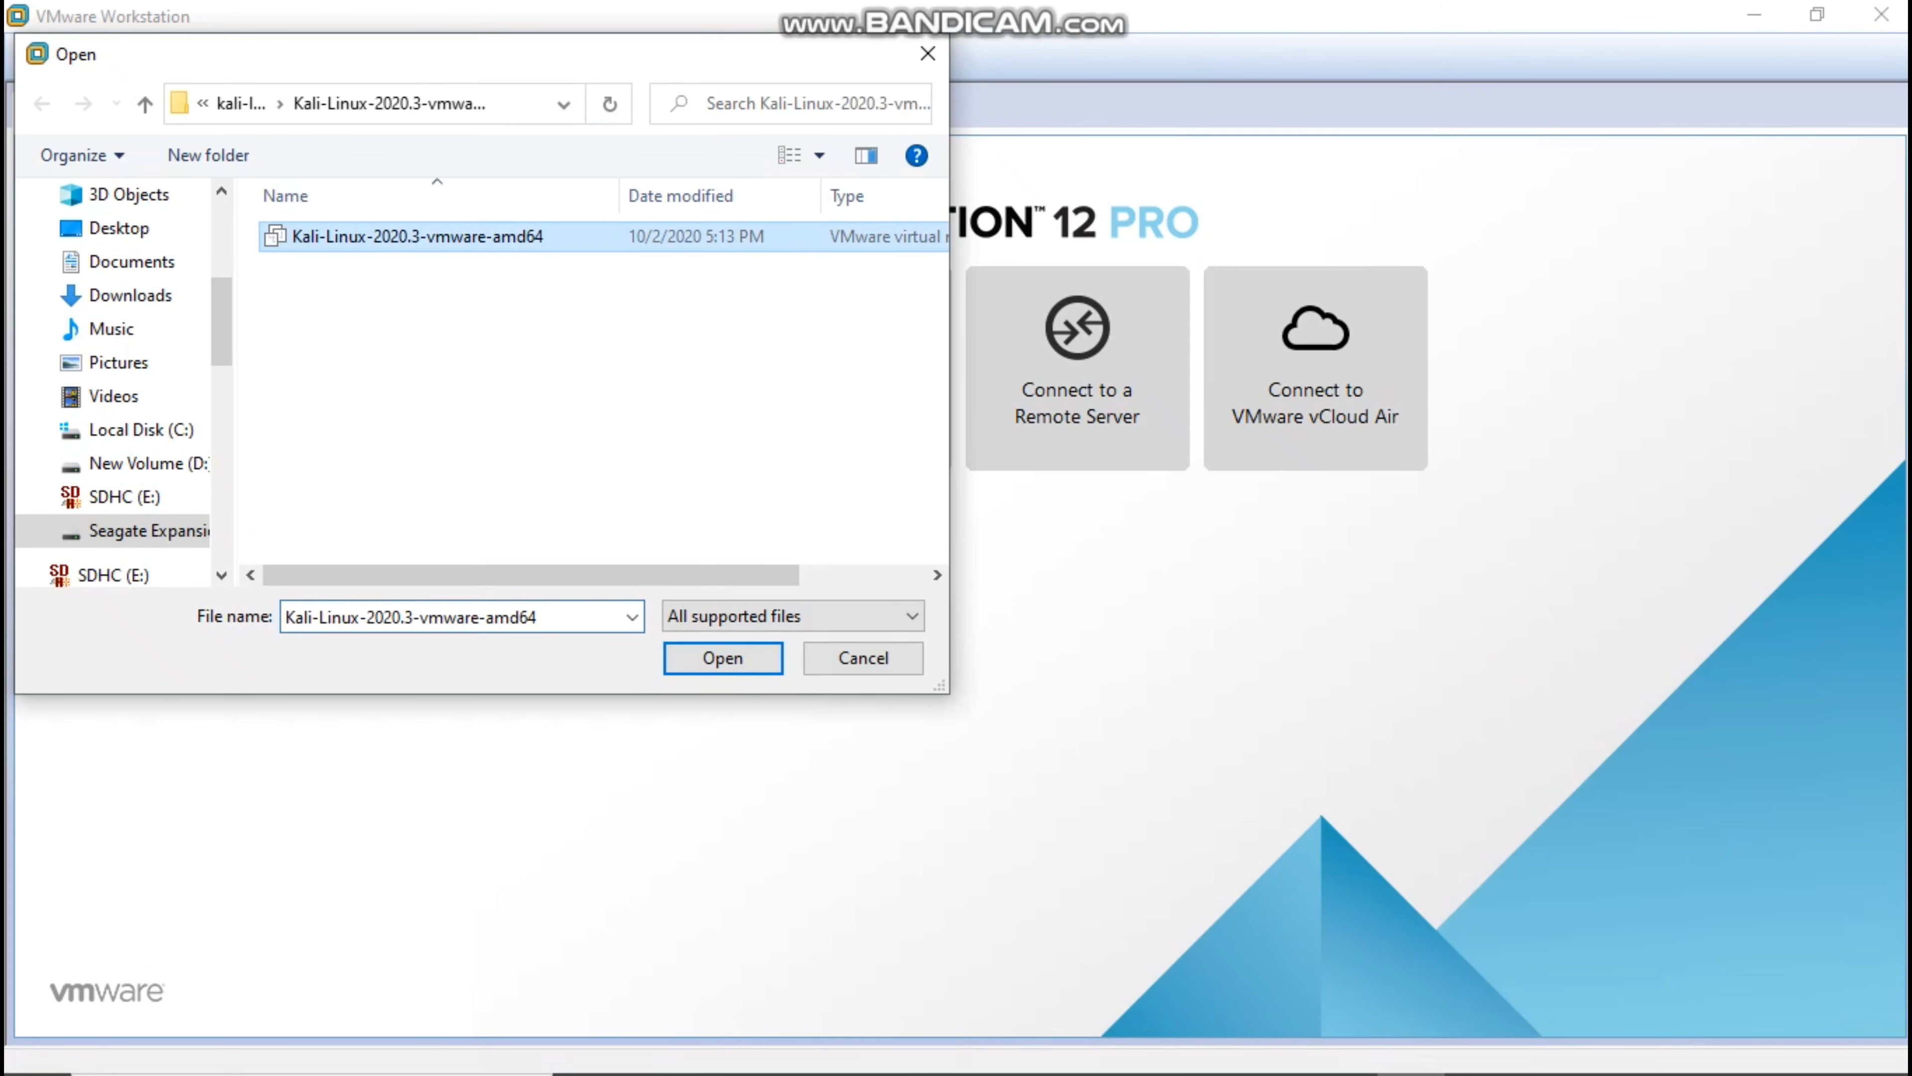
drag(531, 575, 637, 575)
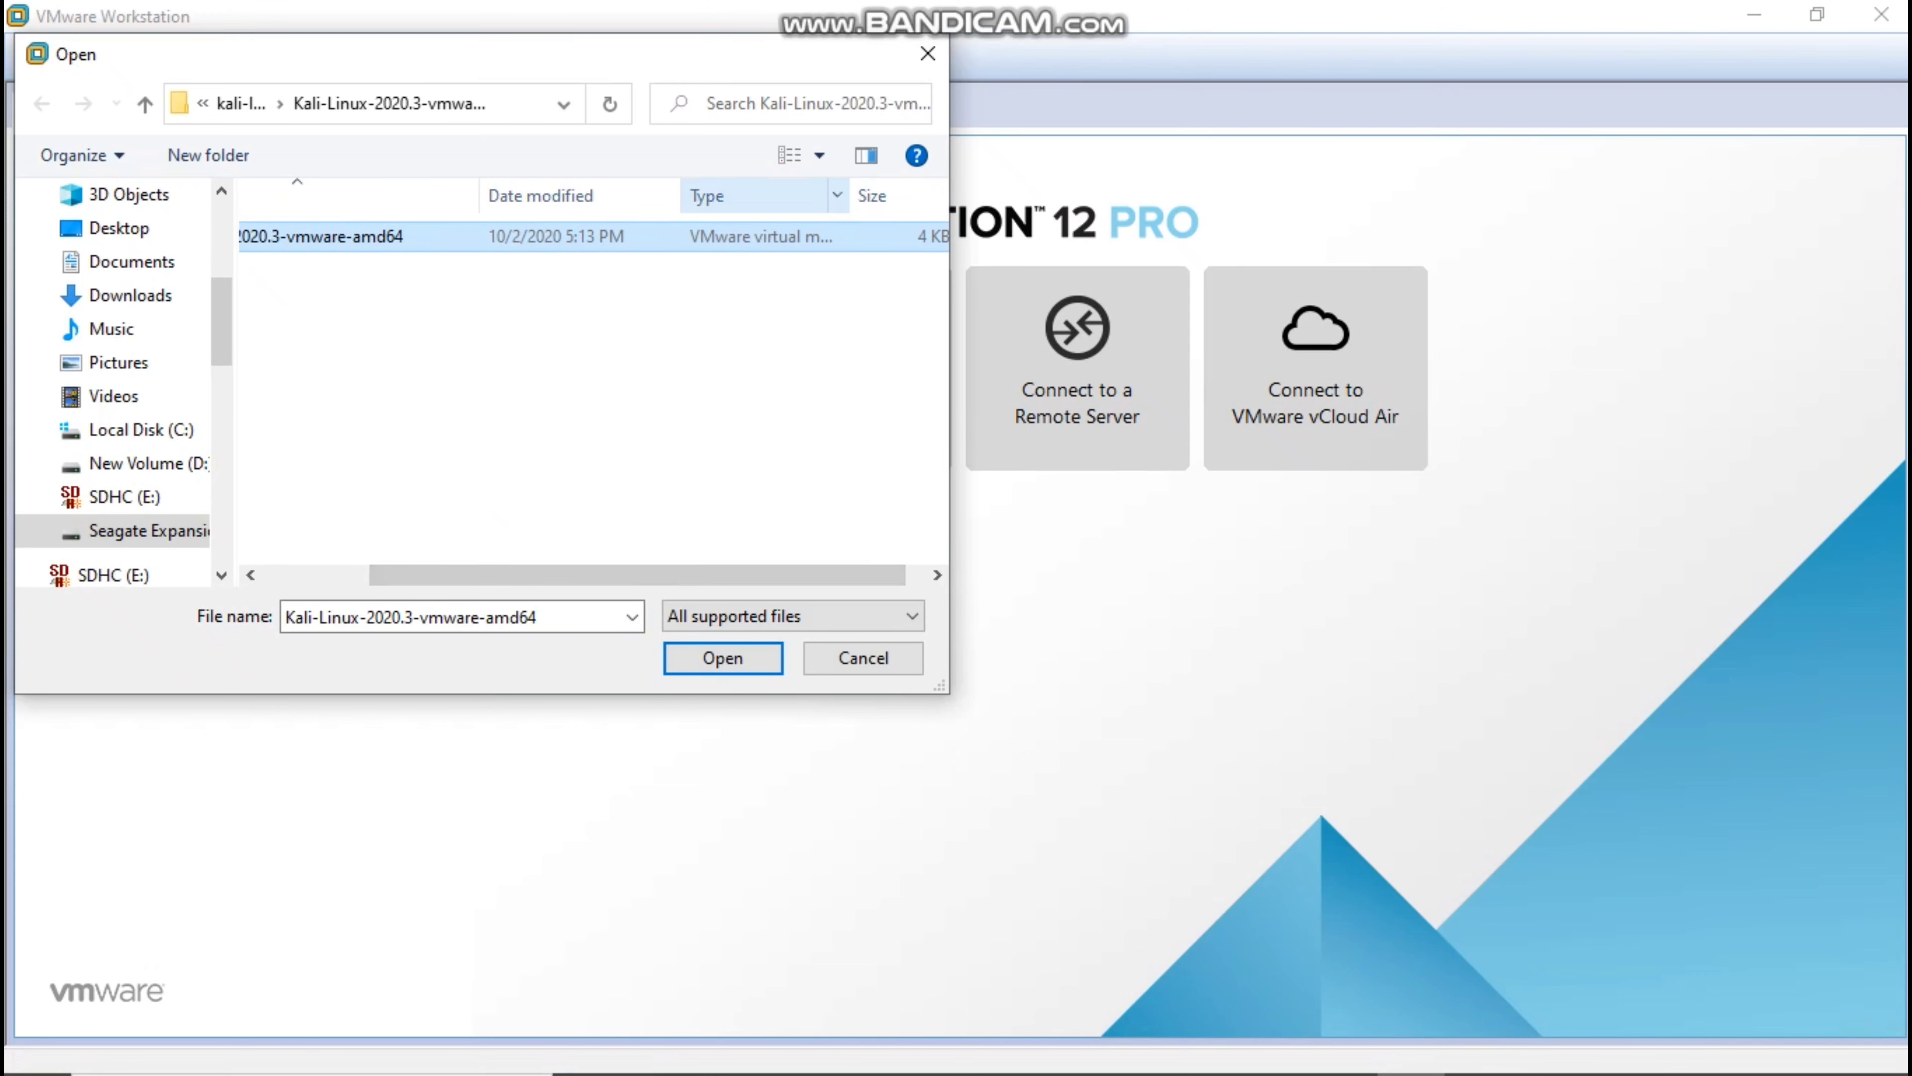
double_click(848, 195)
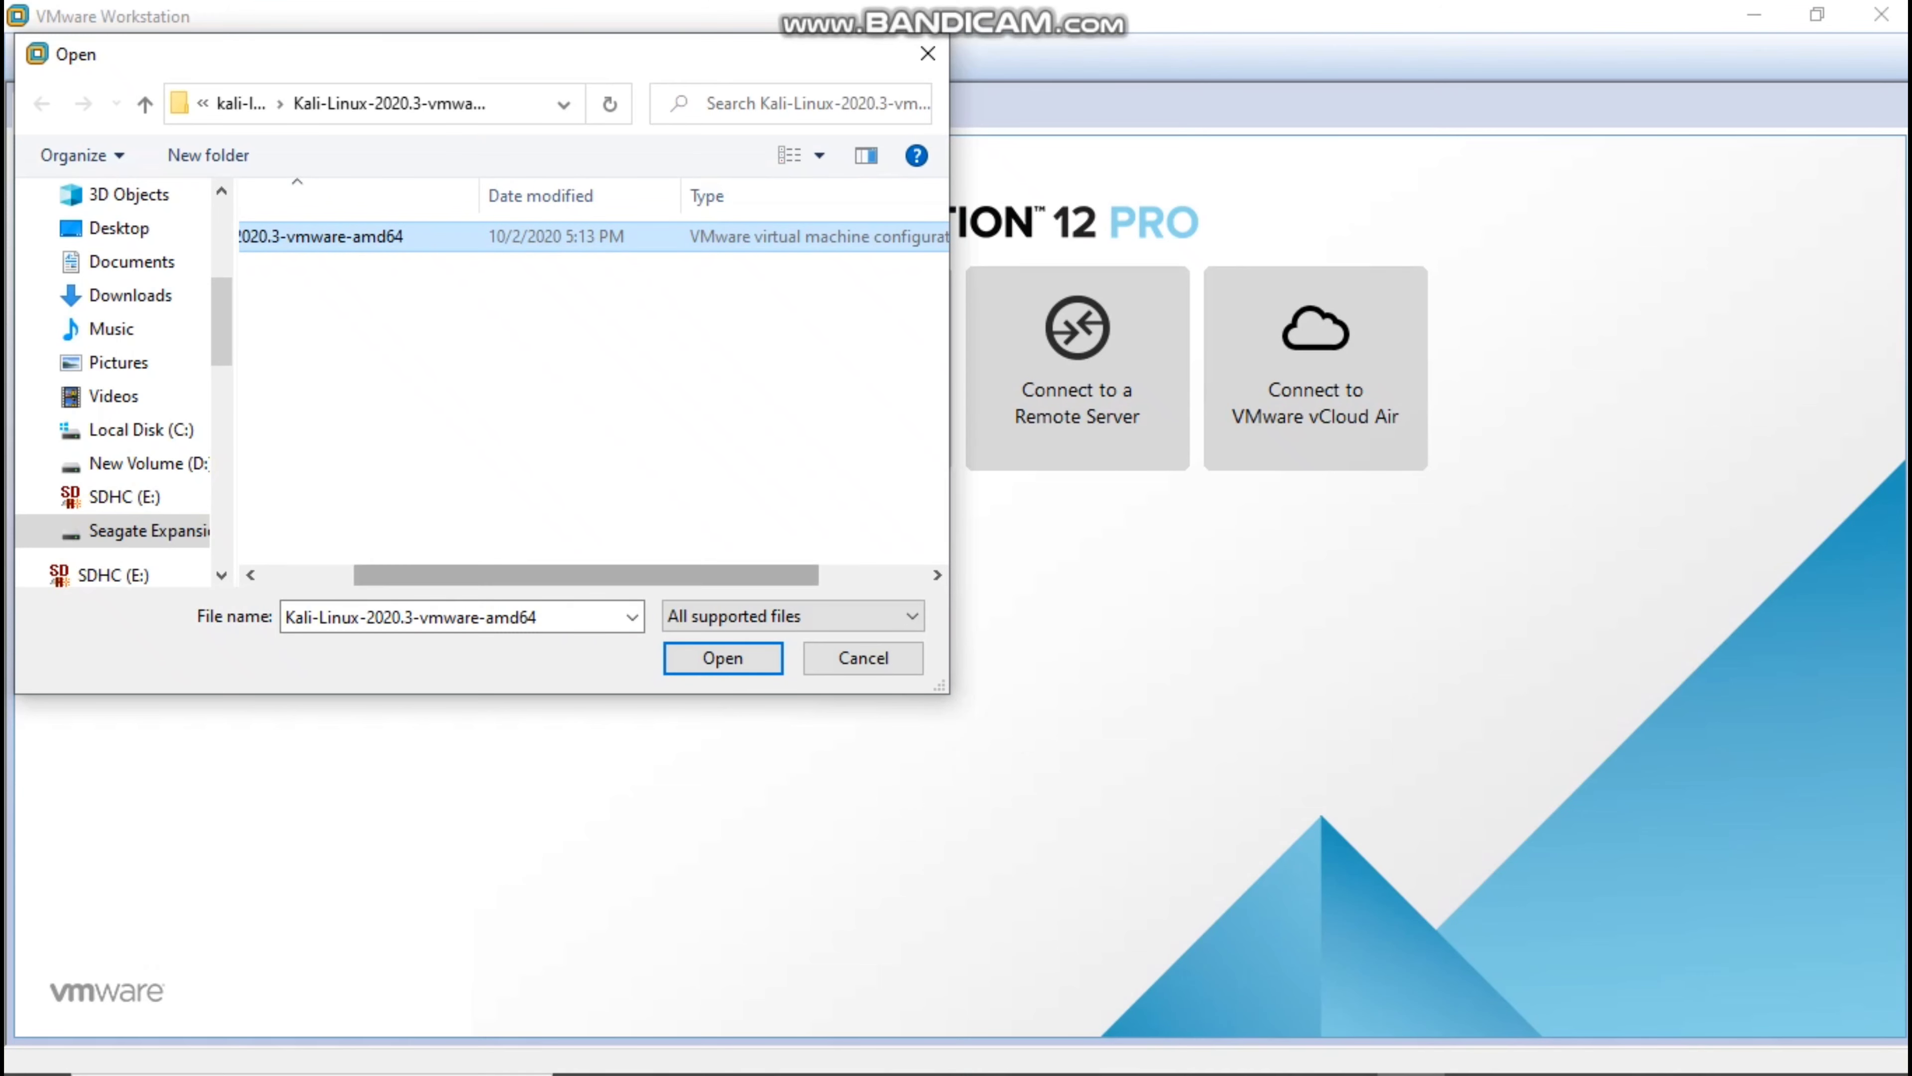
drag(585, 575, 495, 575)
click(723, 659)
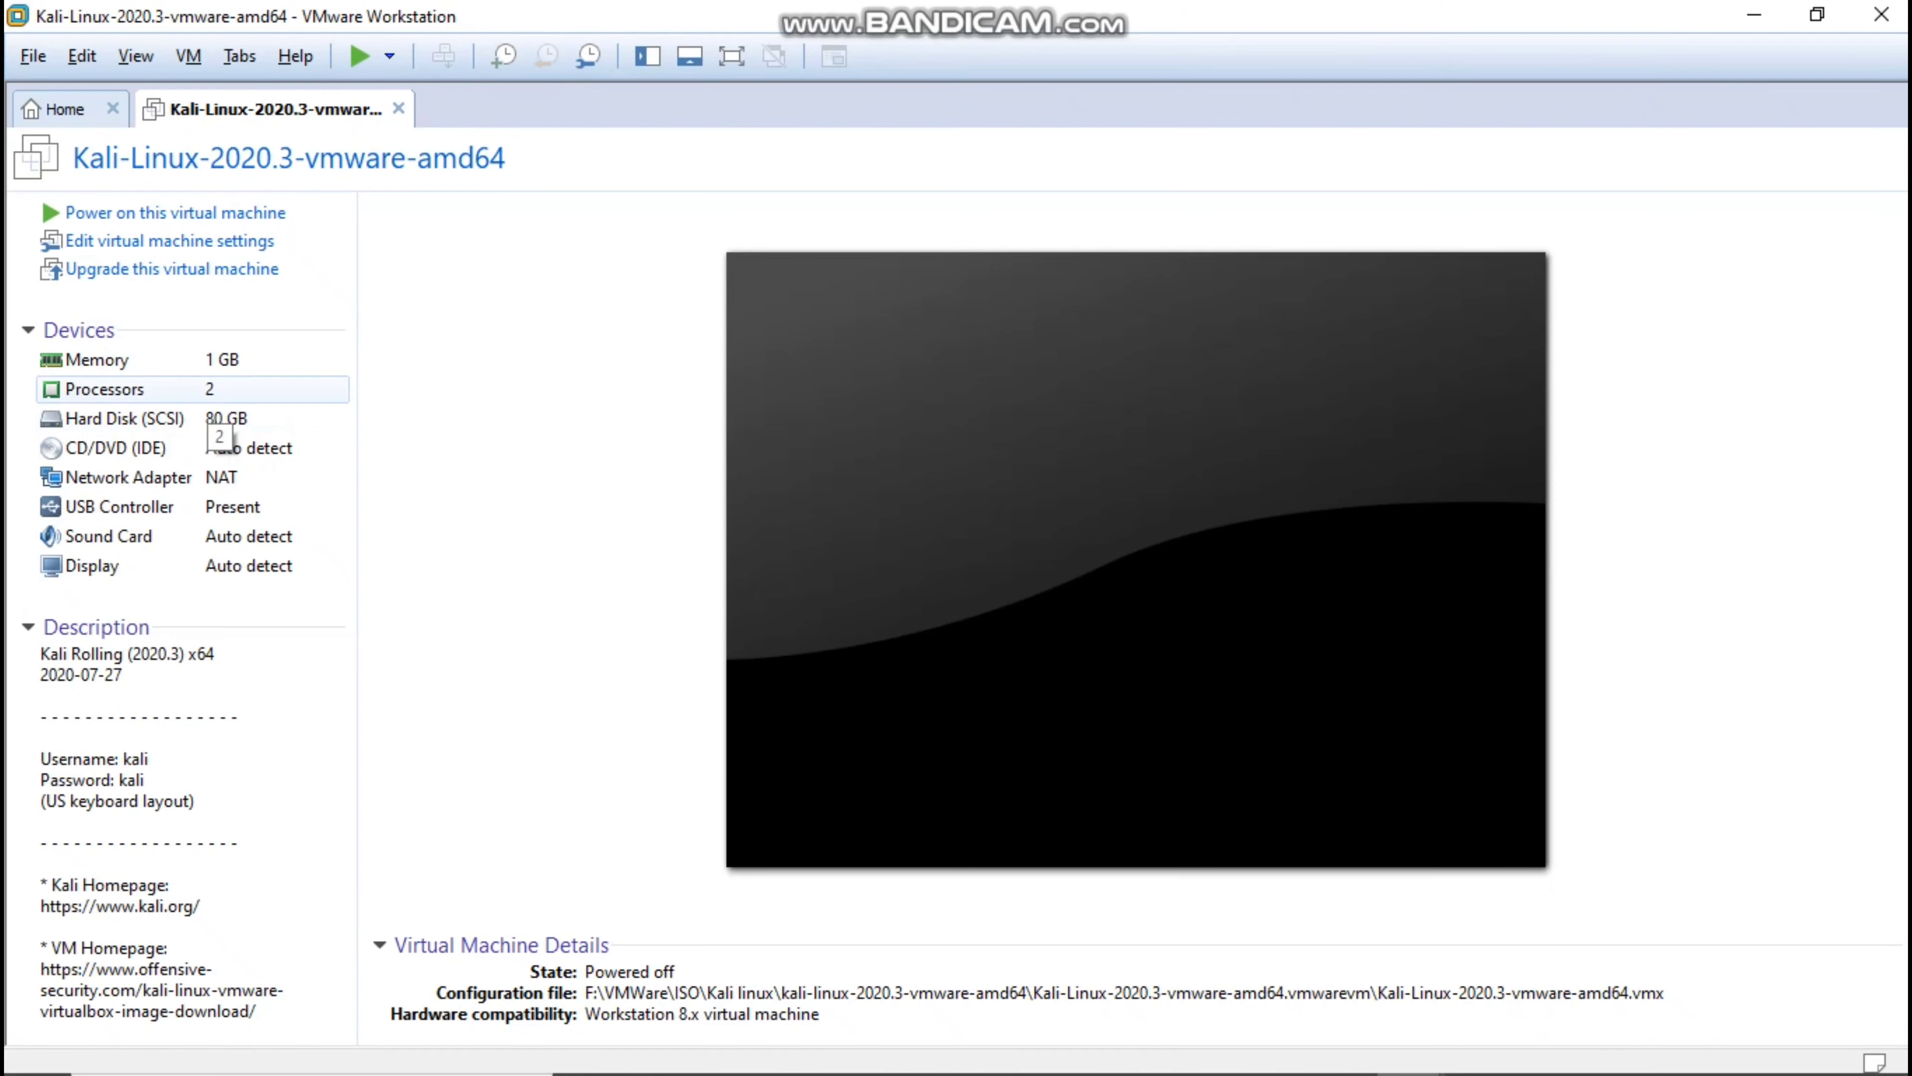
Review the virtual machine's memory, processor, hard disk and network adapter settings, then close the settings.
click(208, 398)
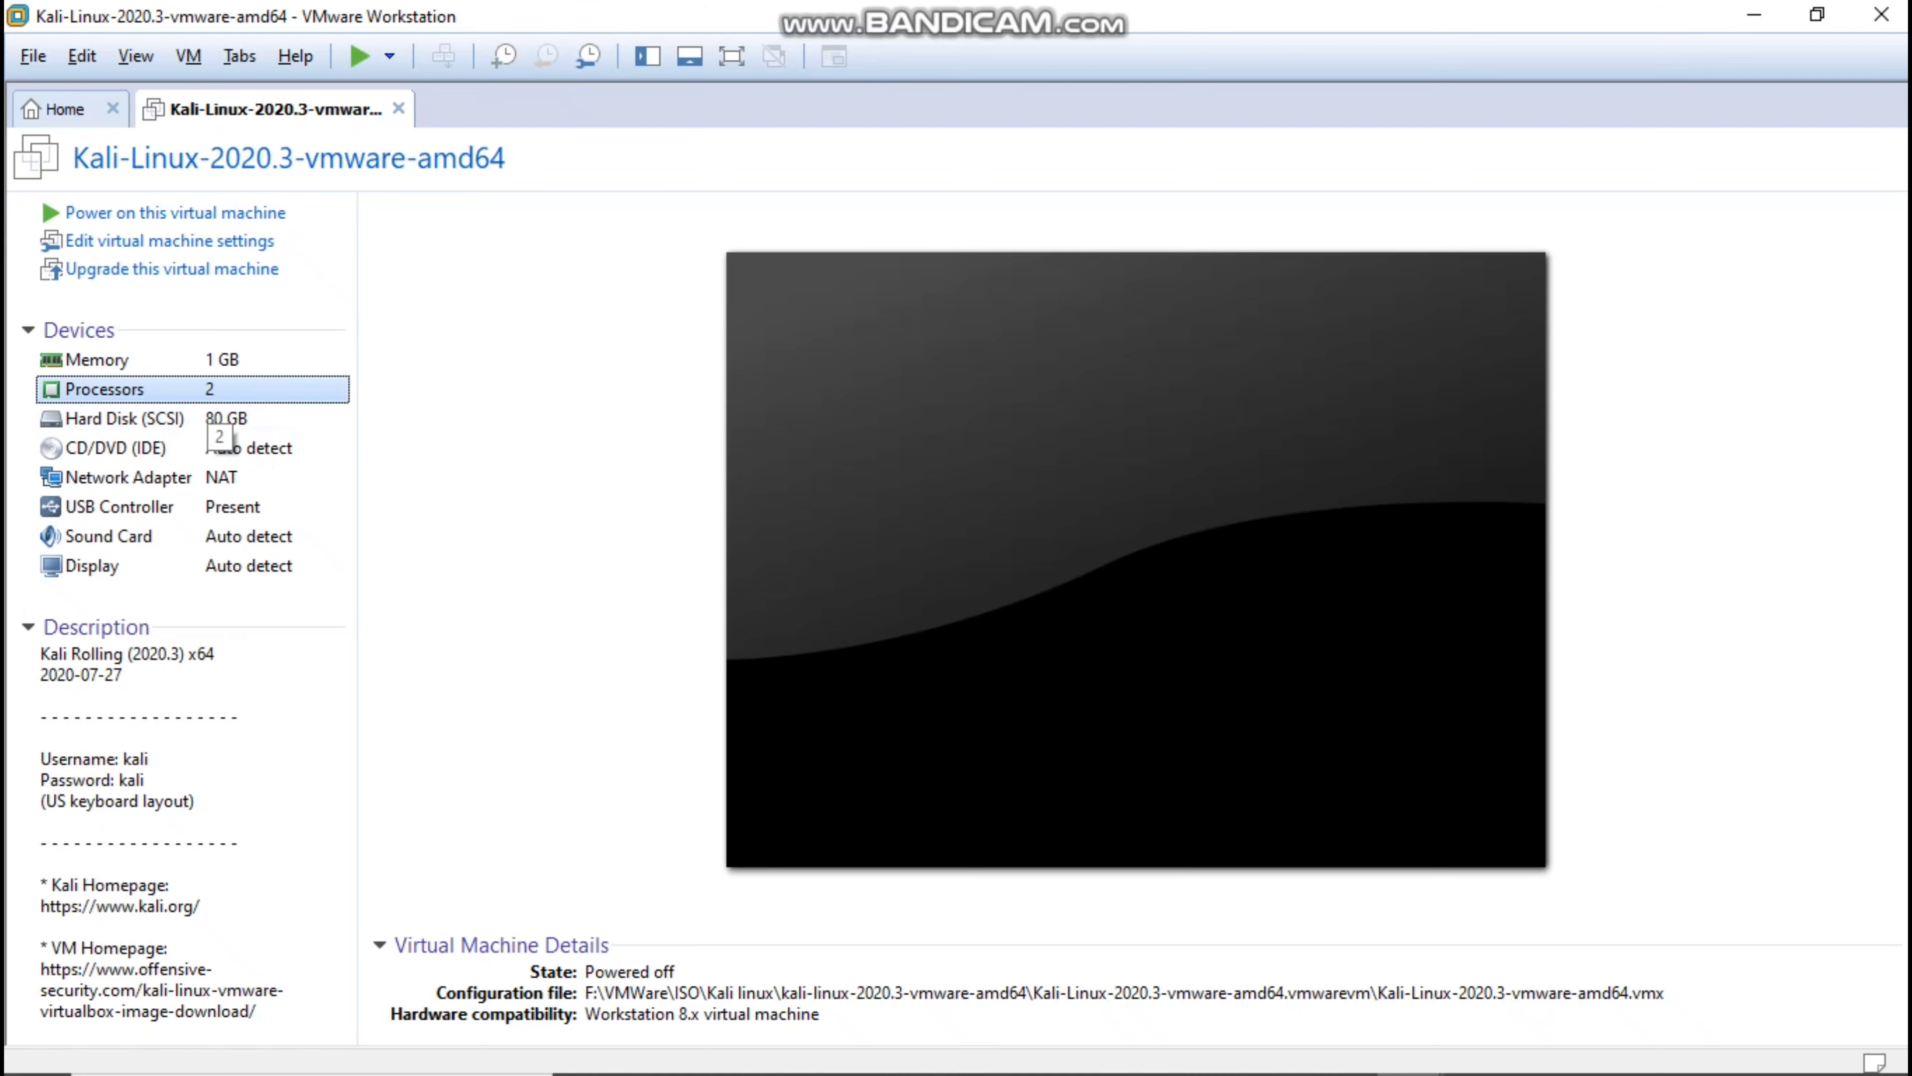
double_click(209, 399)
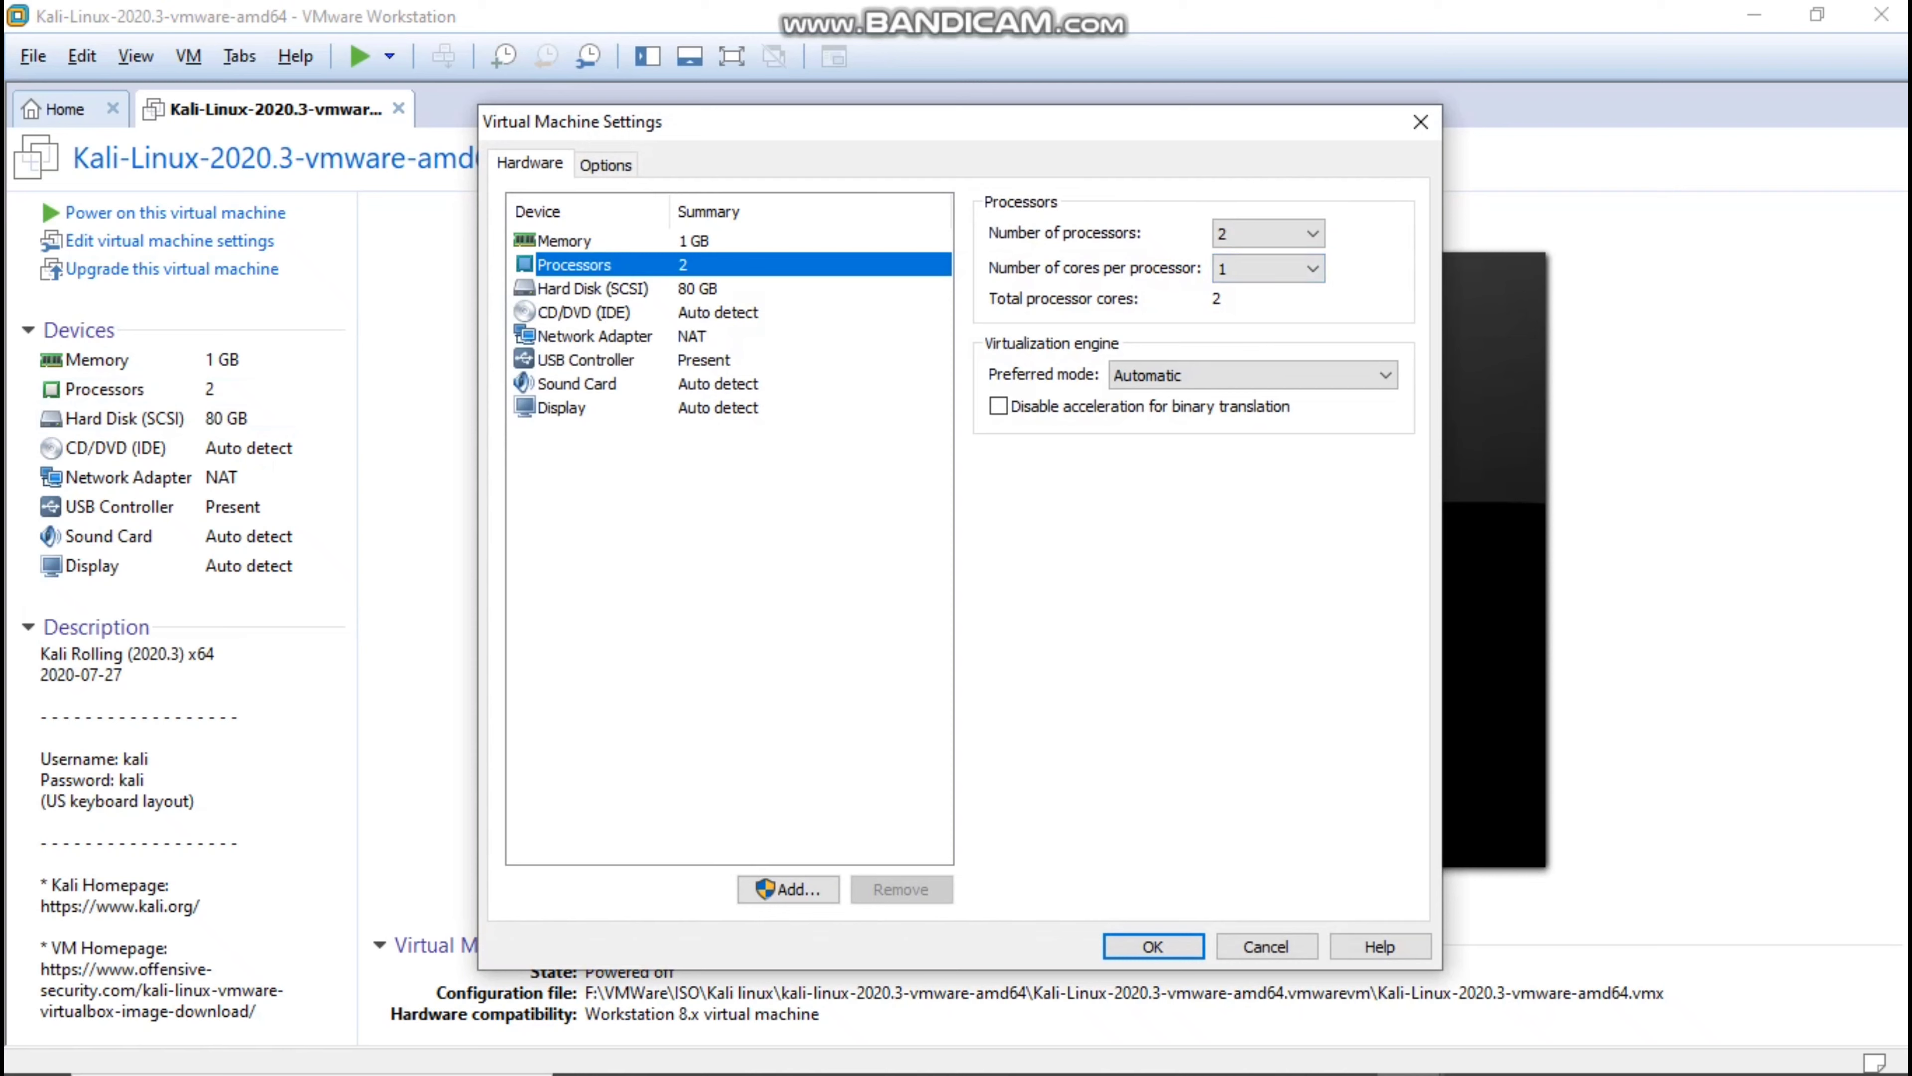
click(566, 241)
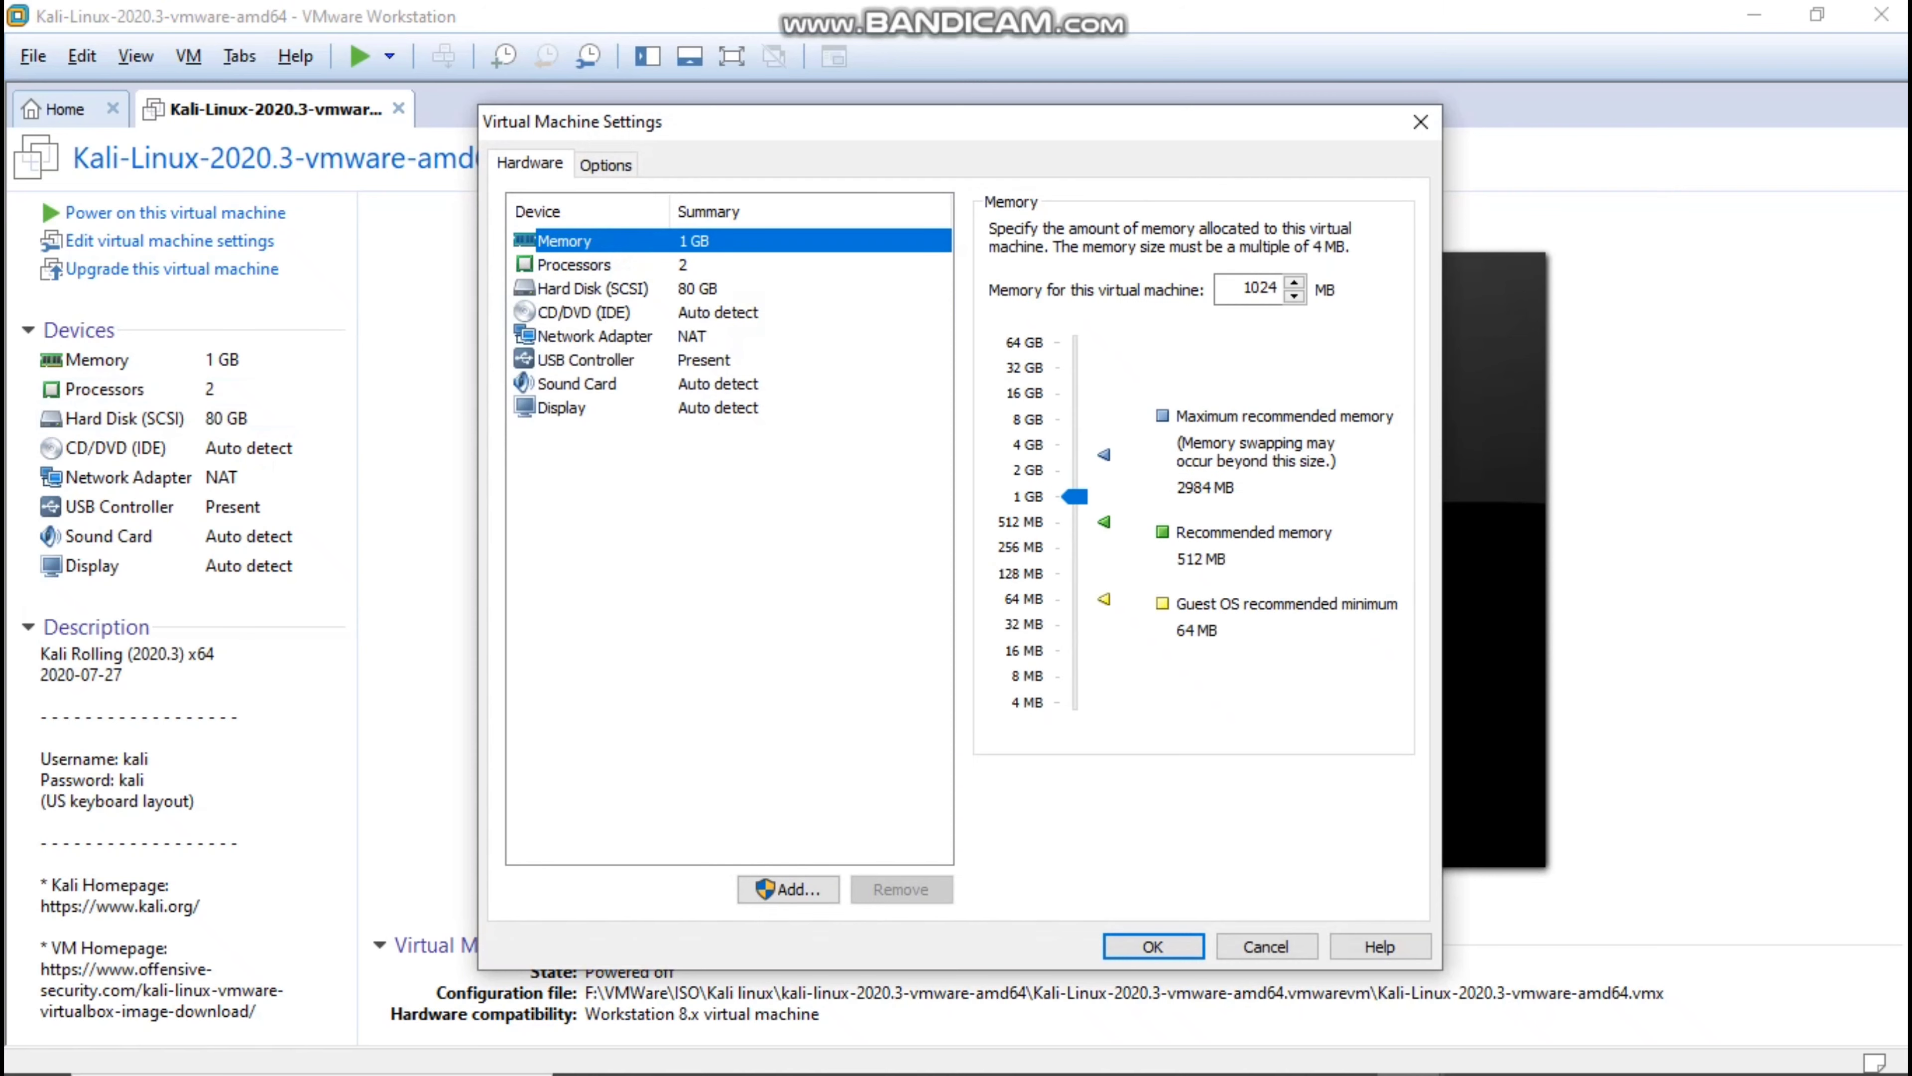
click(576, 264)
click(592, 289)
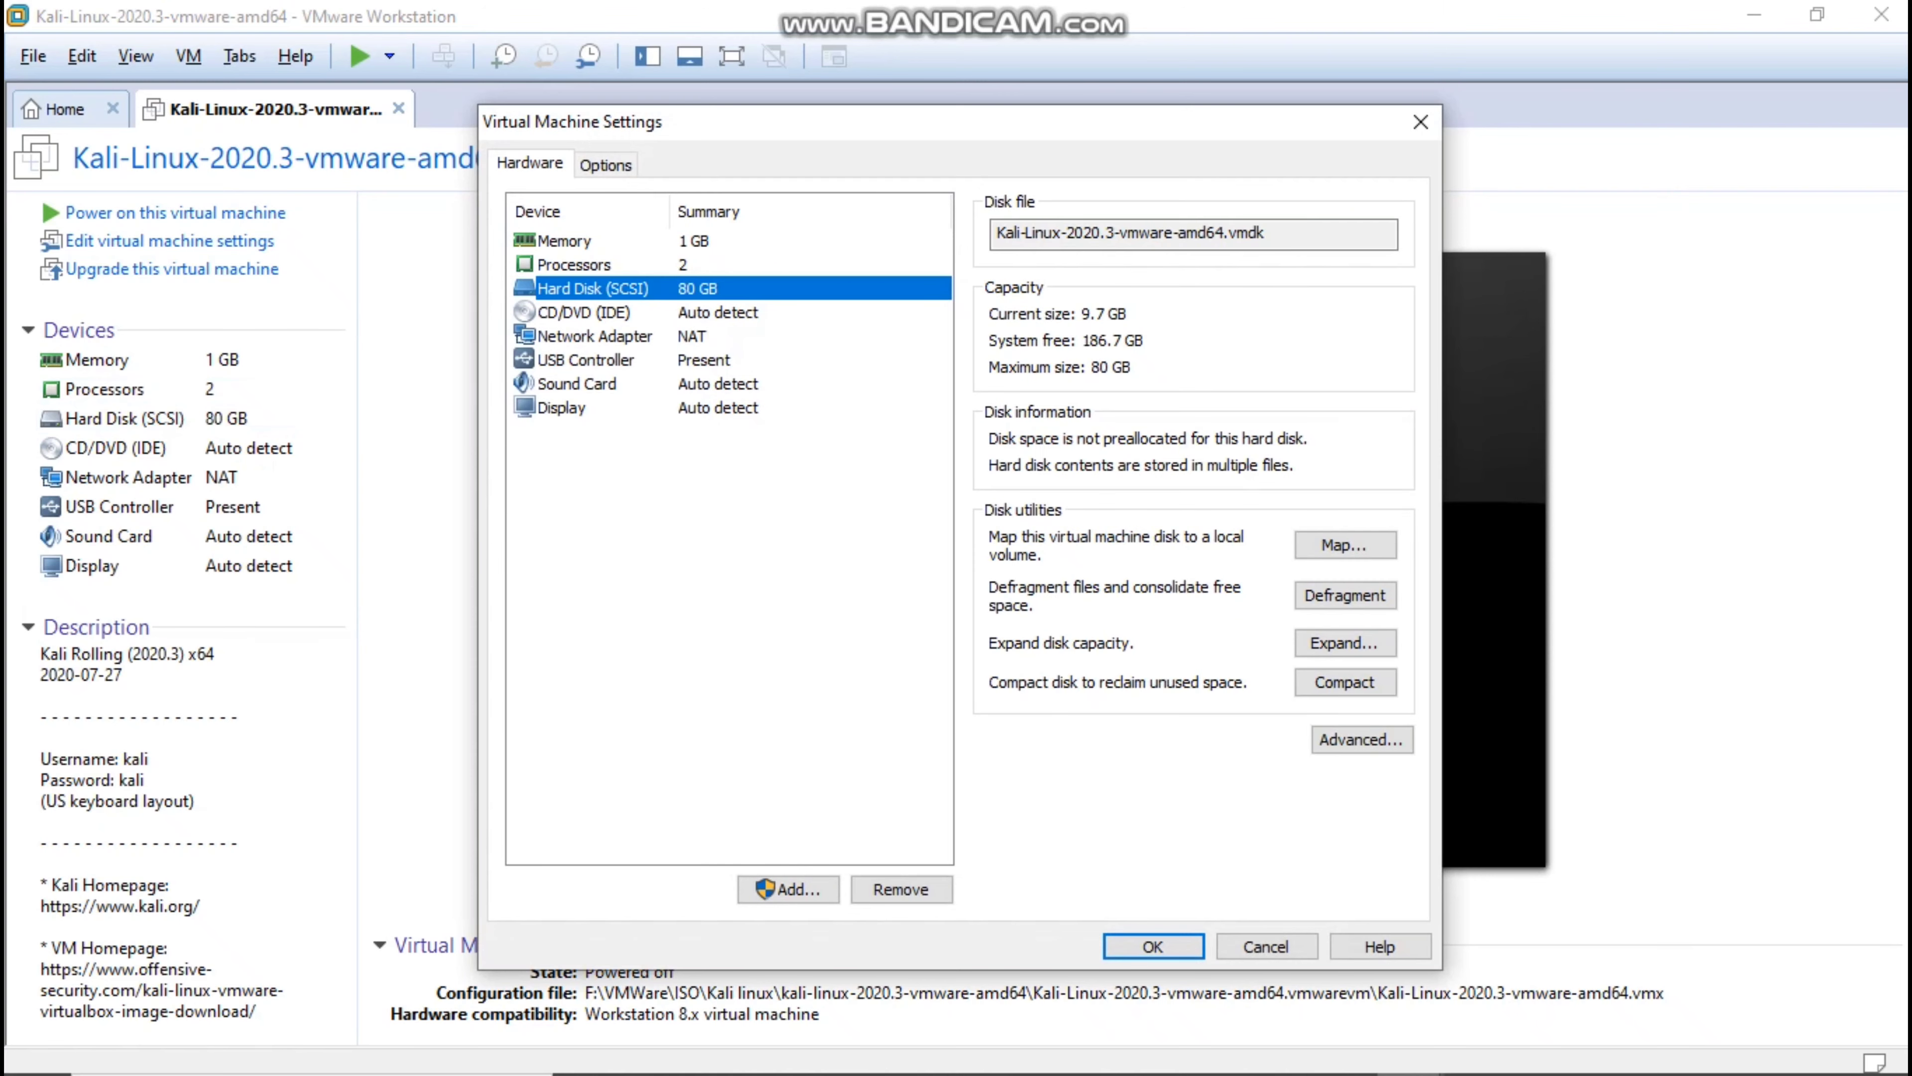
click(594, 336)
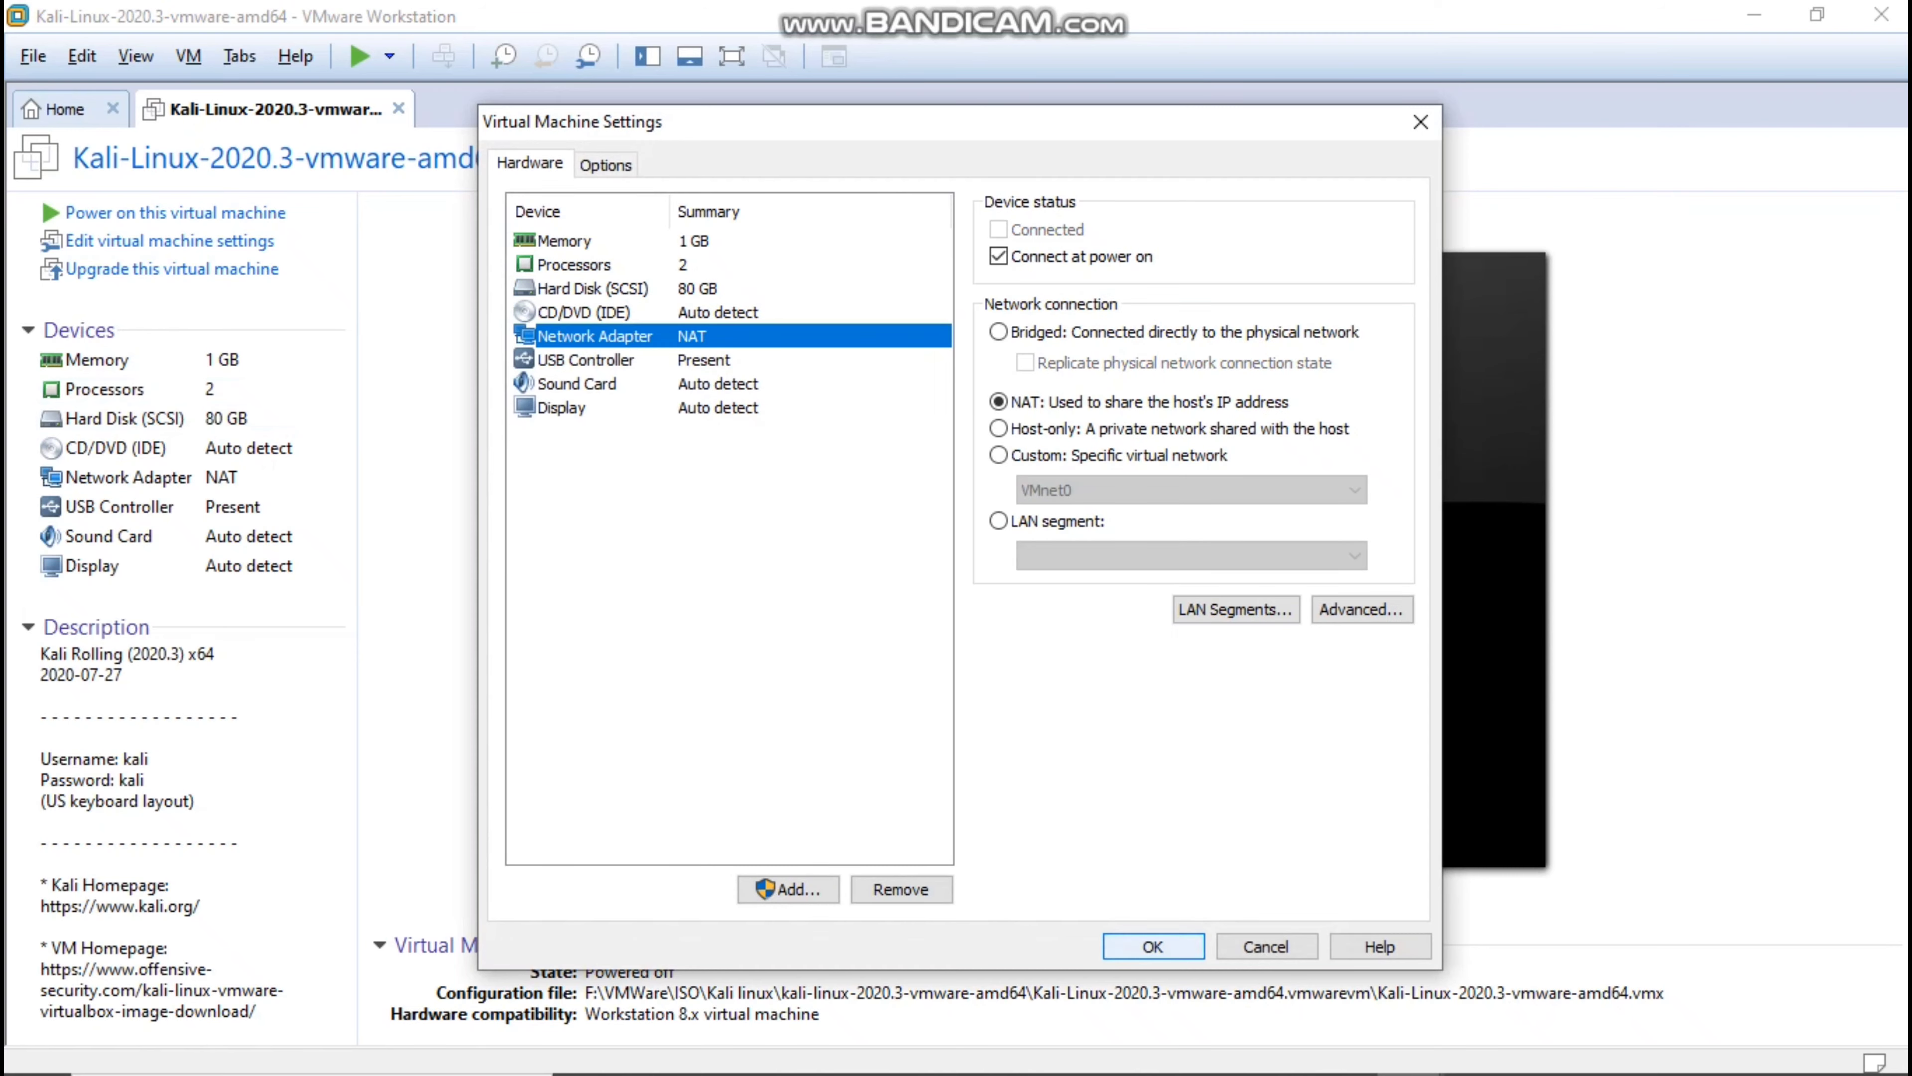
click(1154, 947)
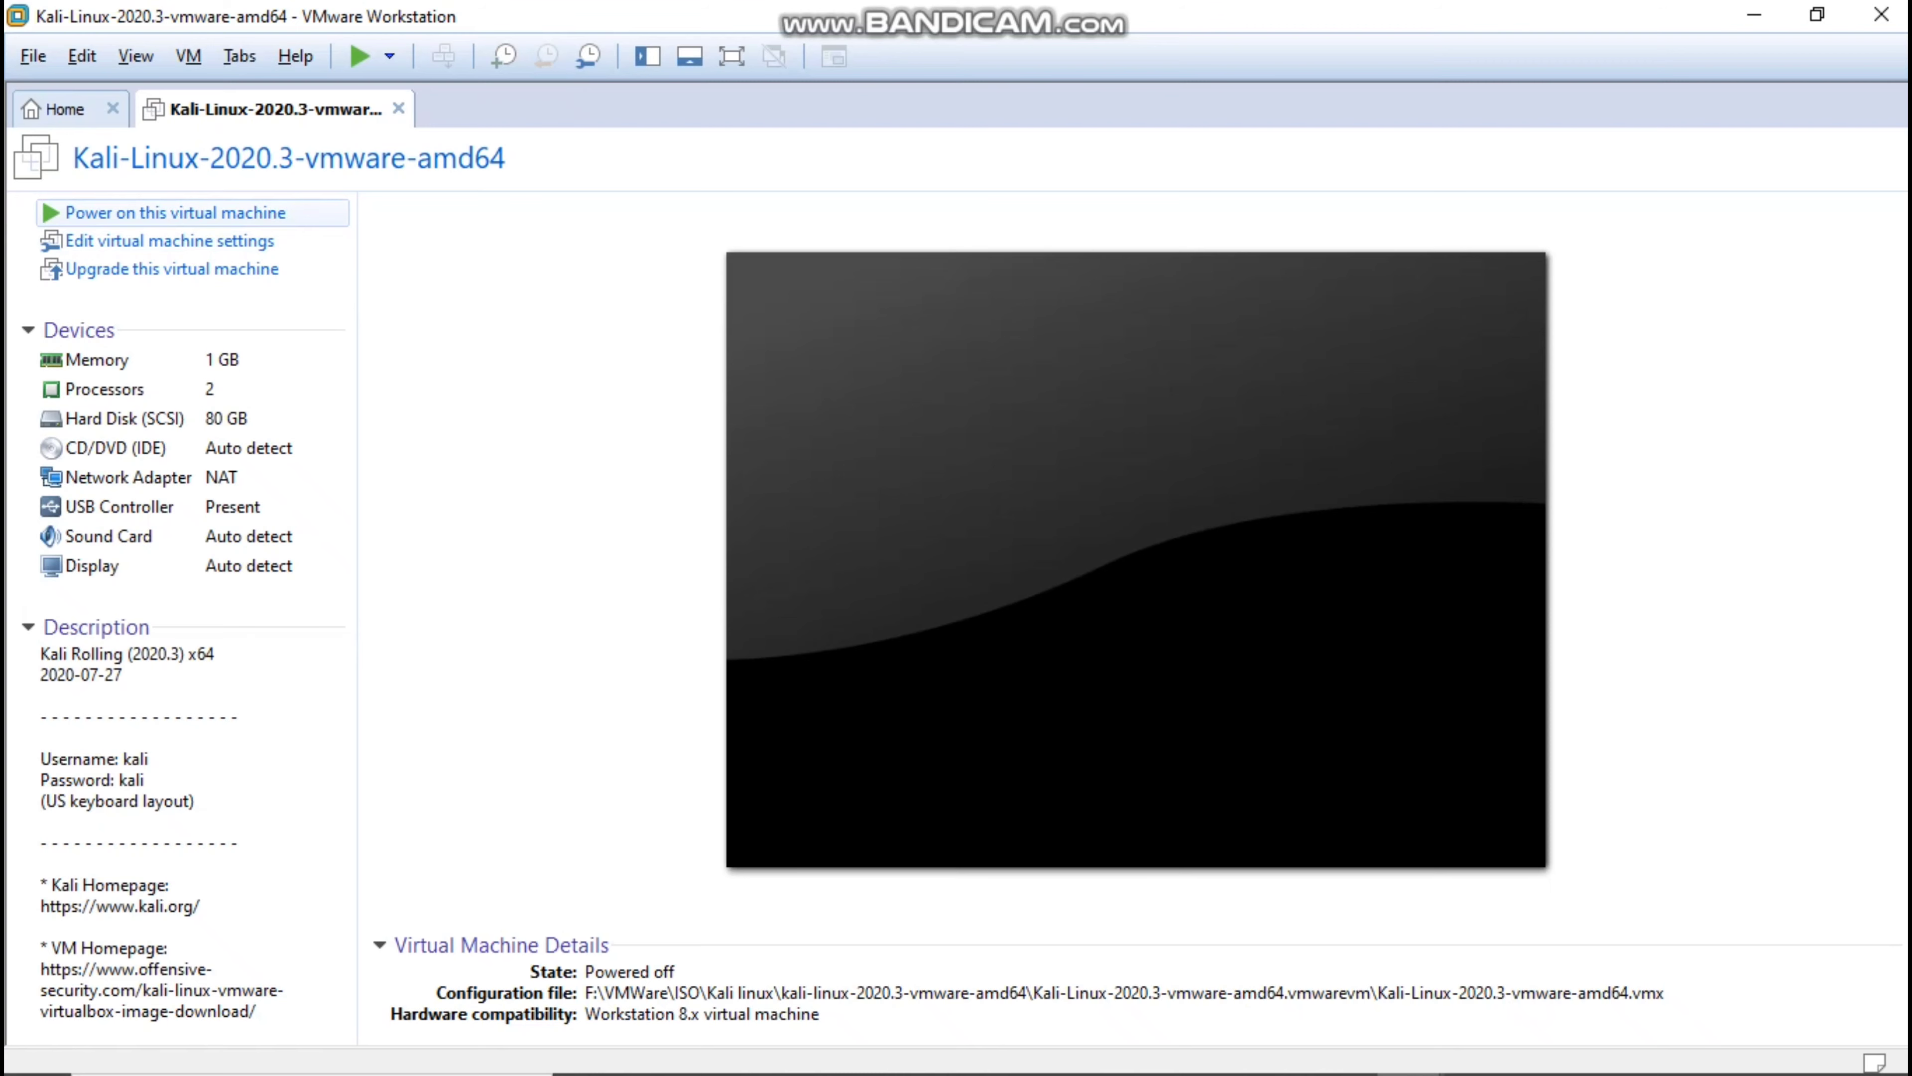
Power on the Kali virtual machine, dismiss the removable devices hint, and enter full screen mode.
click(175, 212)
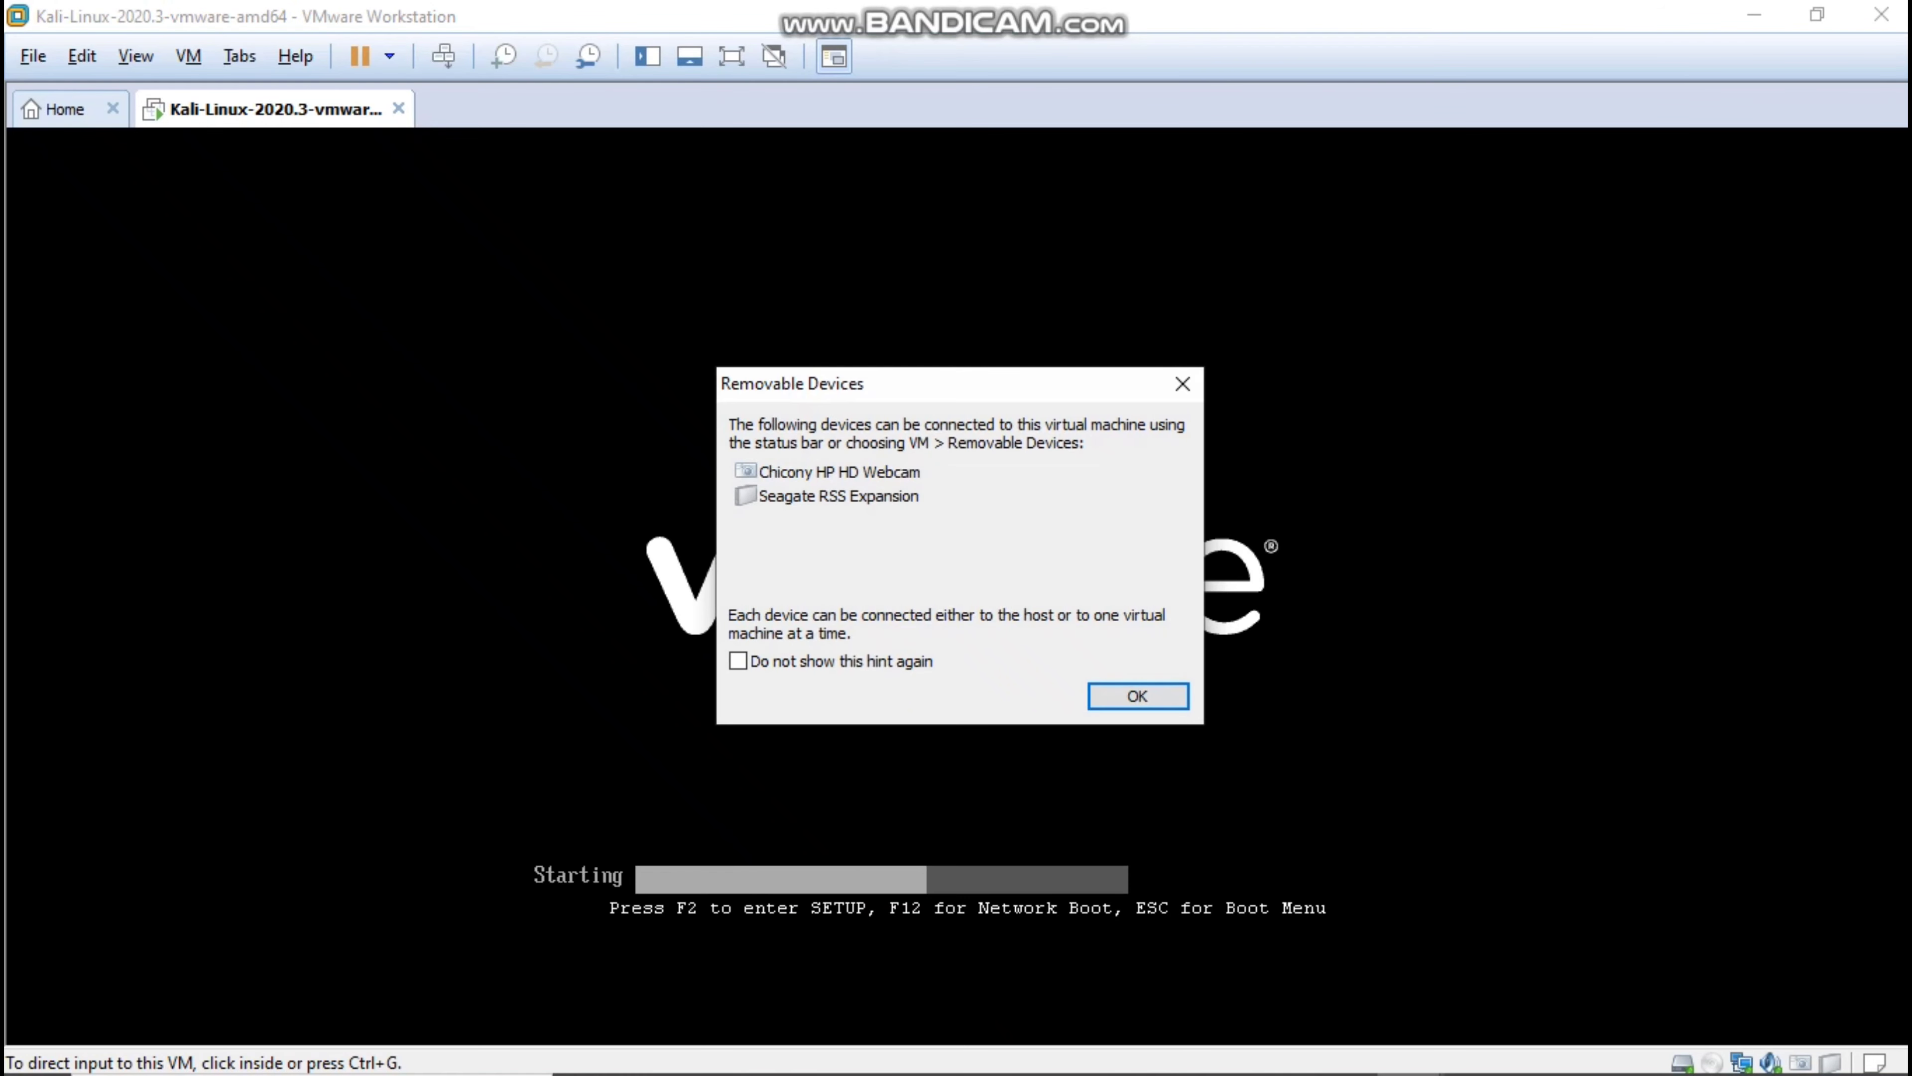
key(Return)
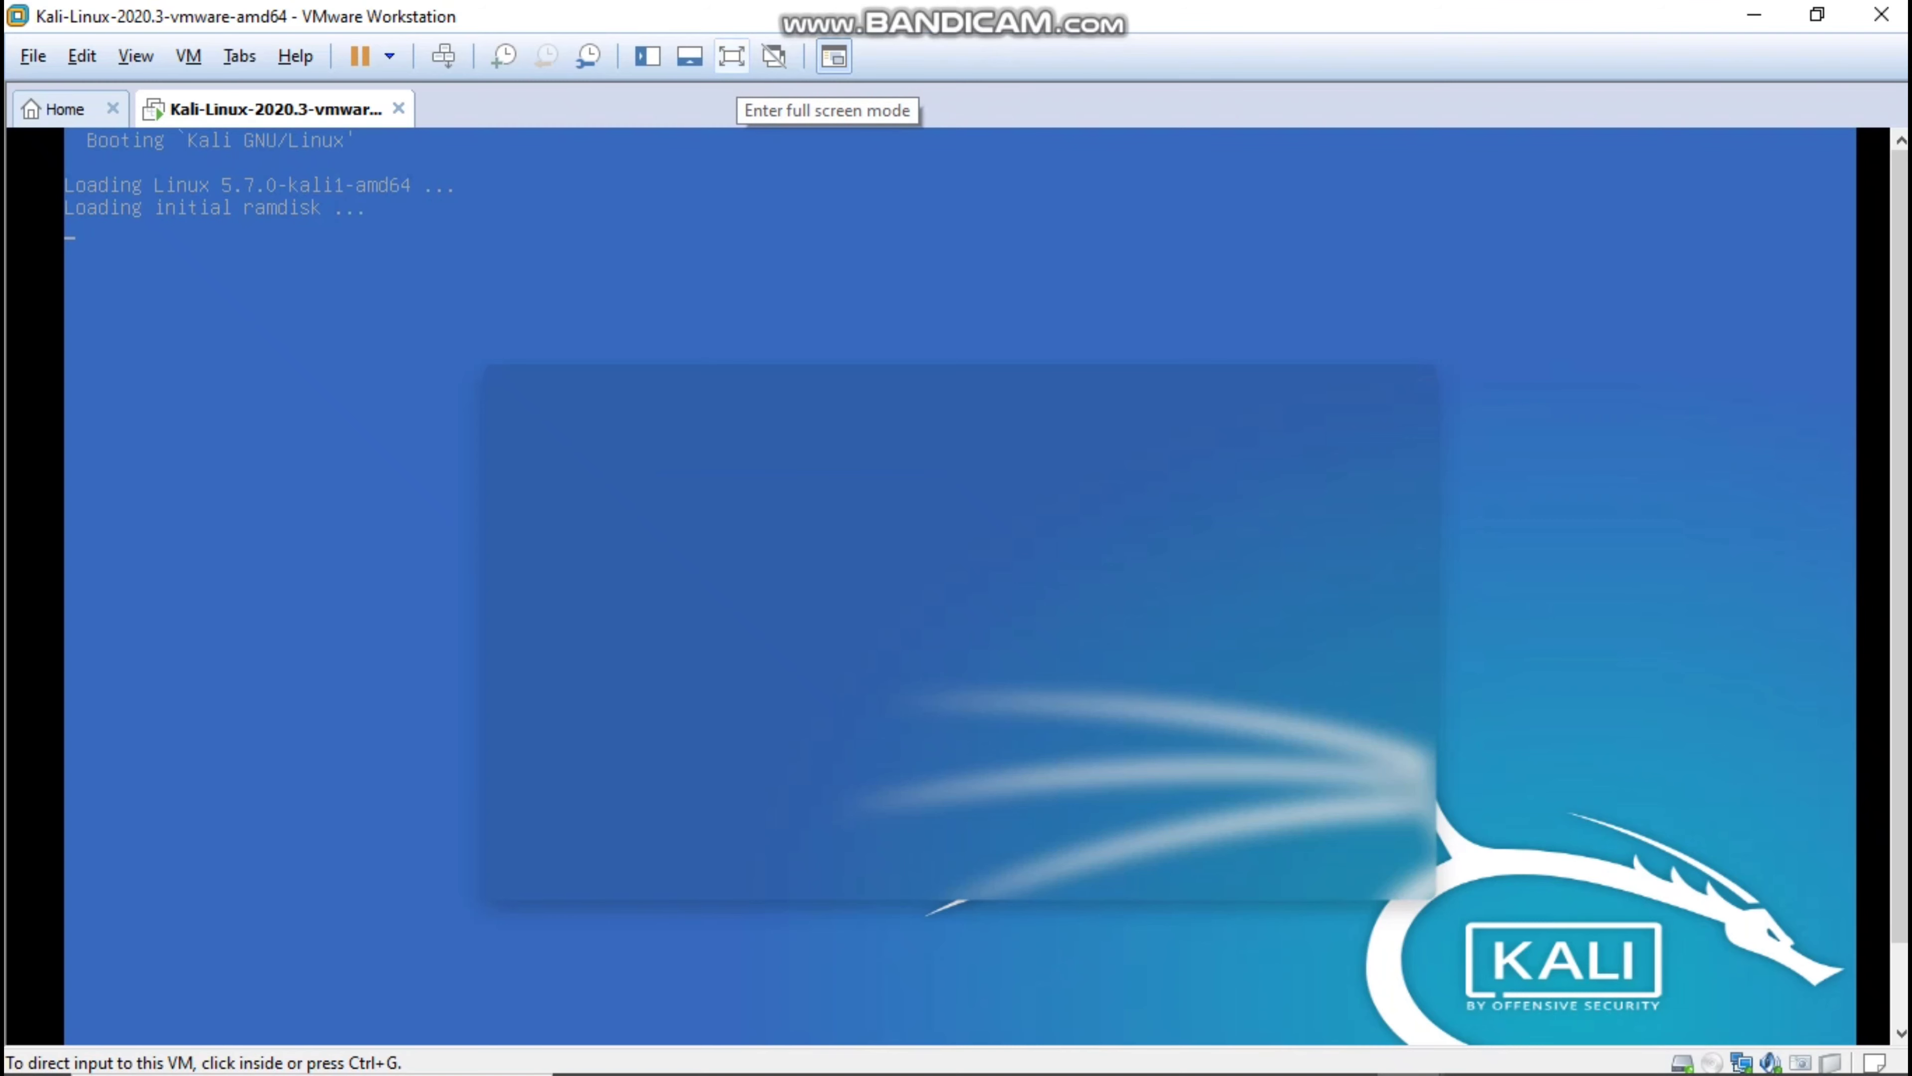
click(731, 56)
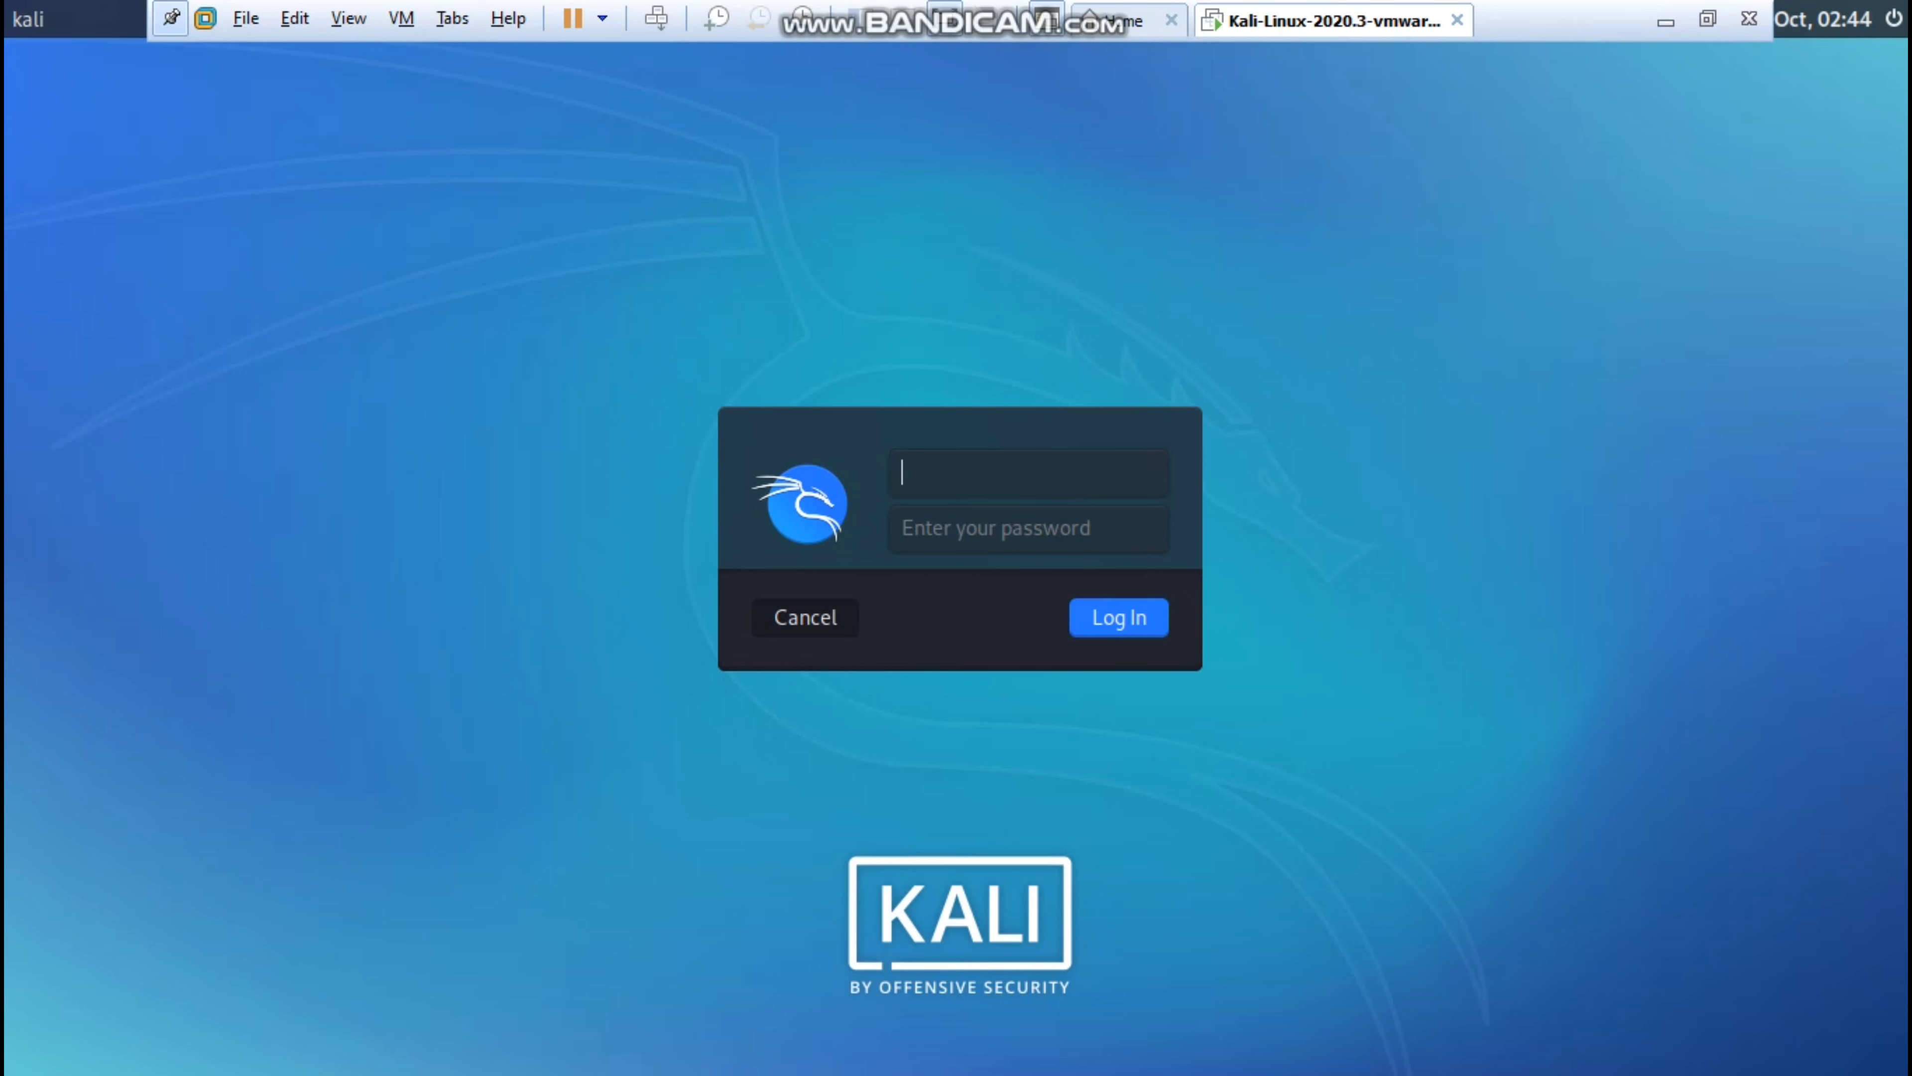
Log in to Kali with the default username and the account password.
text(kali)
key(Tab)
text(ka)
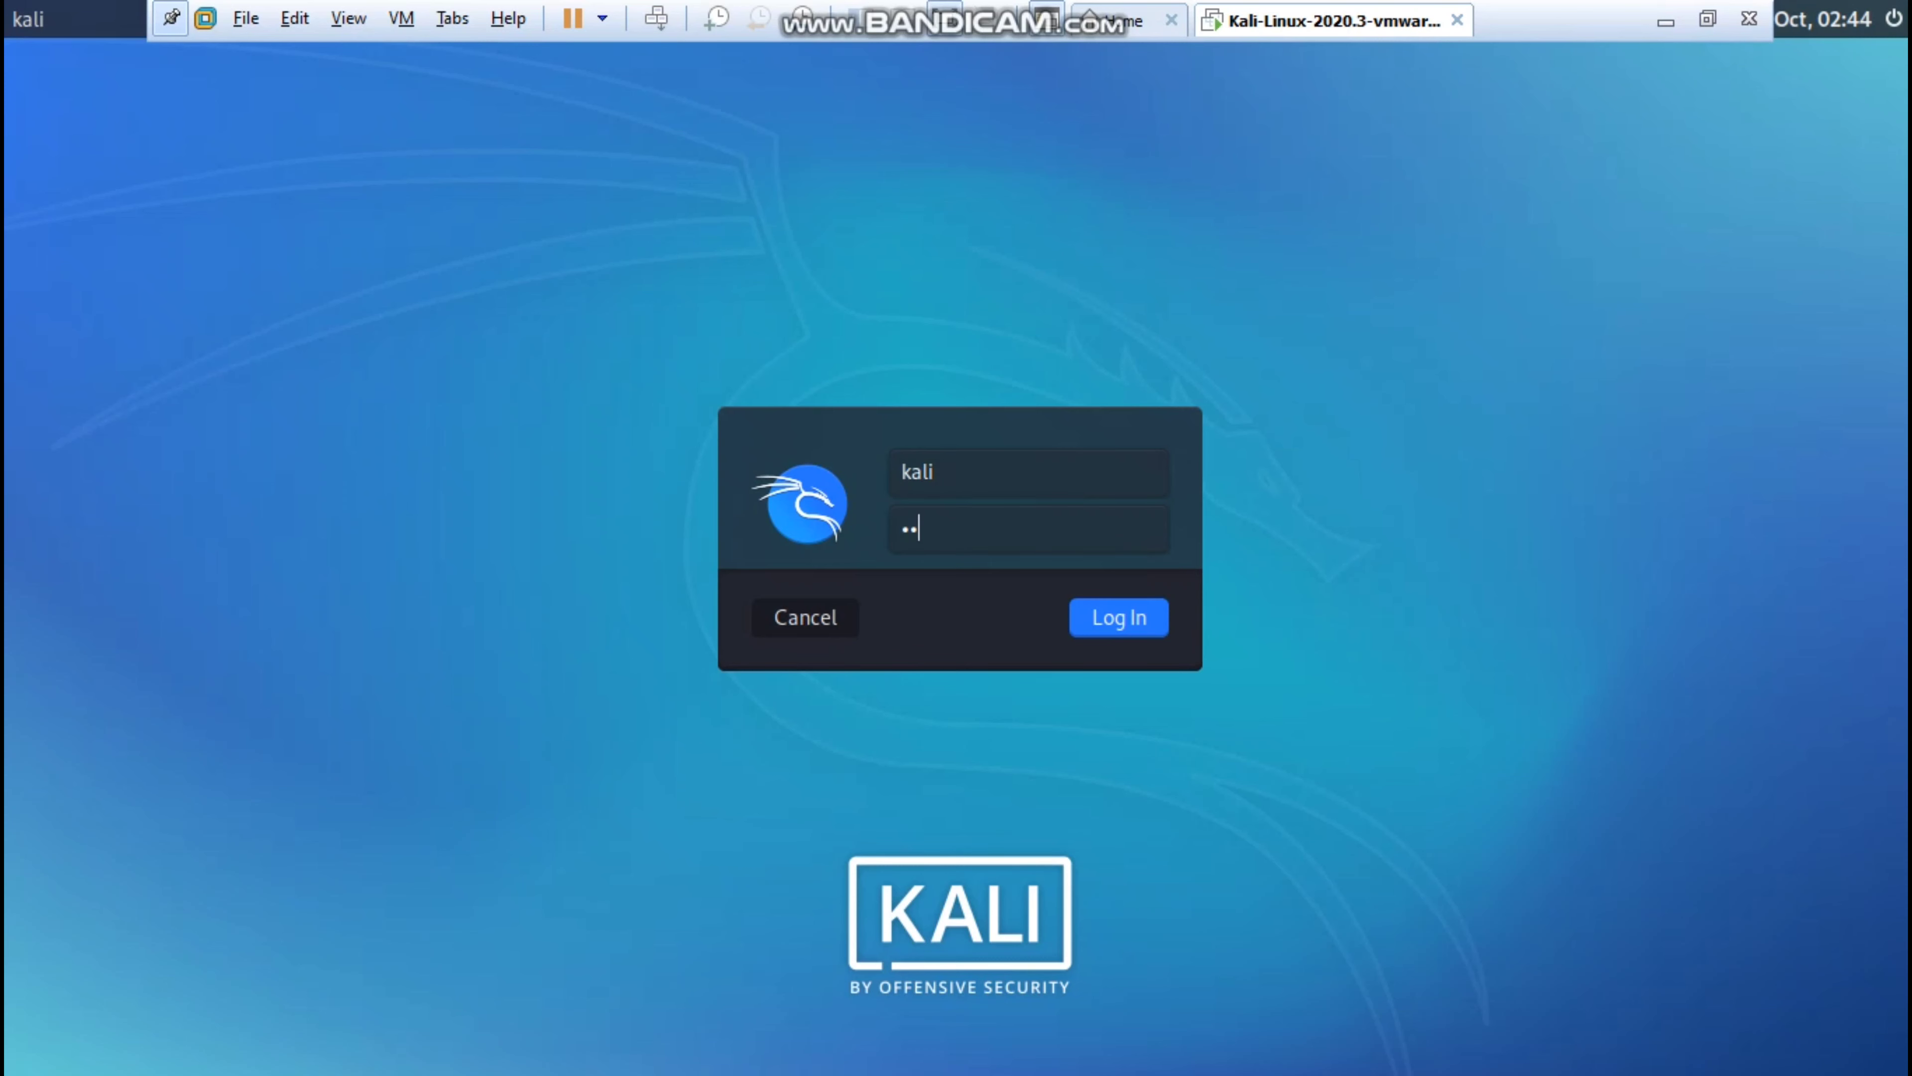
text(li)
key(Return)
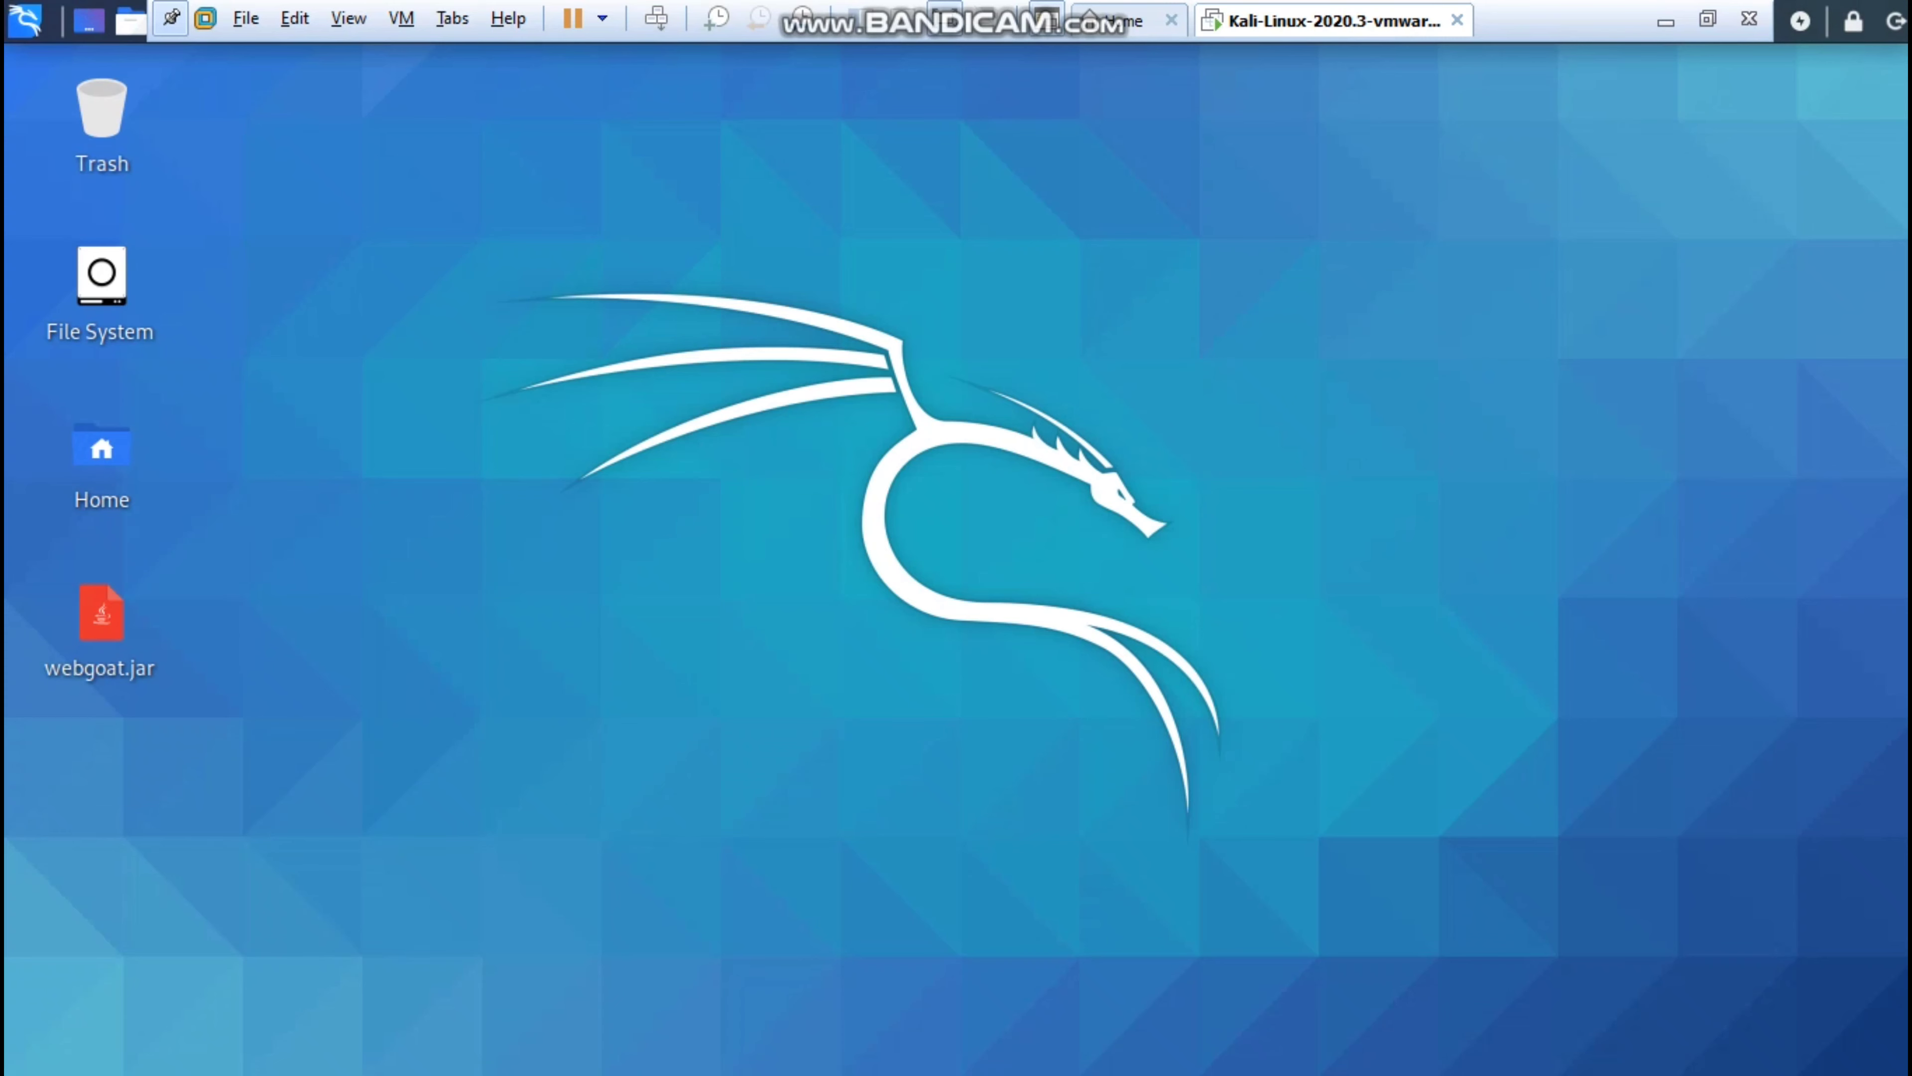
Hide the VMware toolbar and open the Kali applications menu.
click(172, 16)
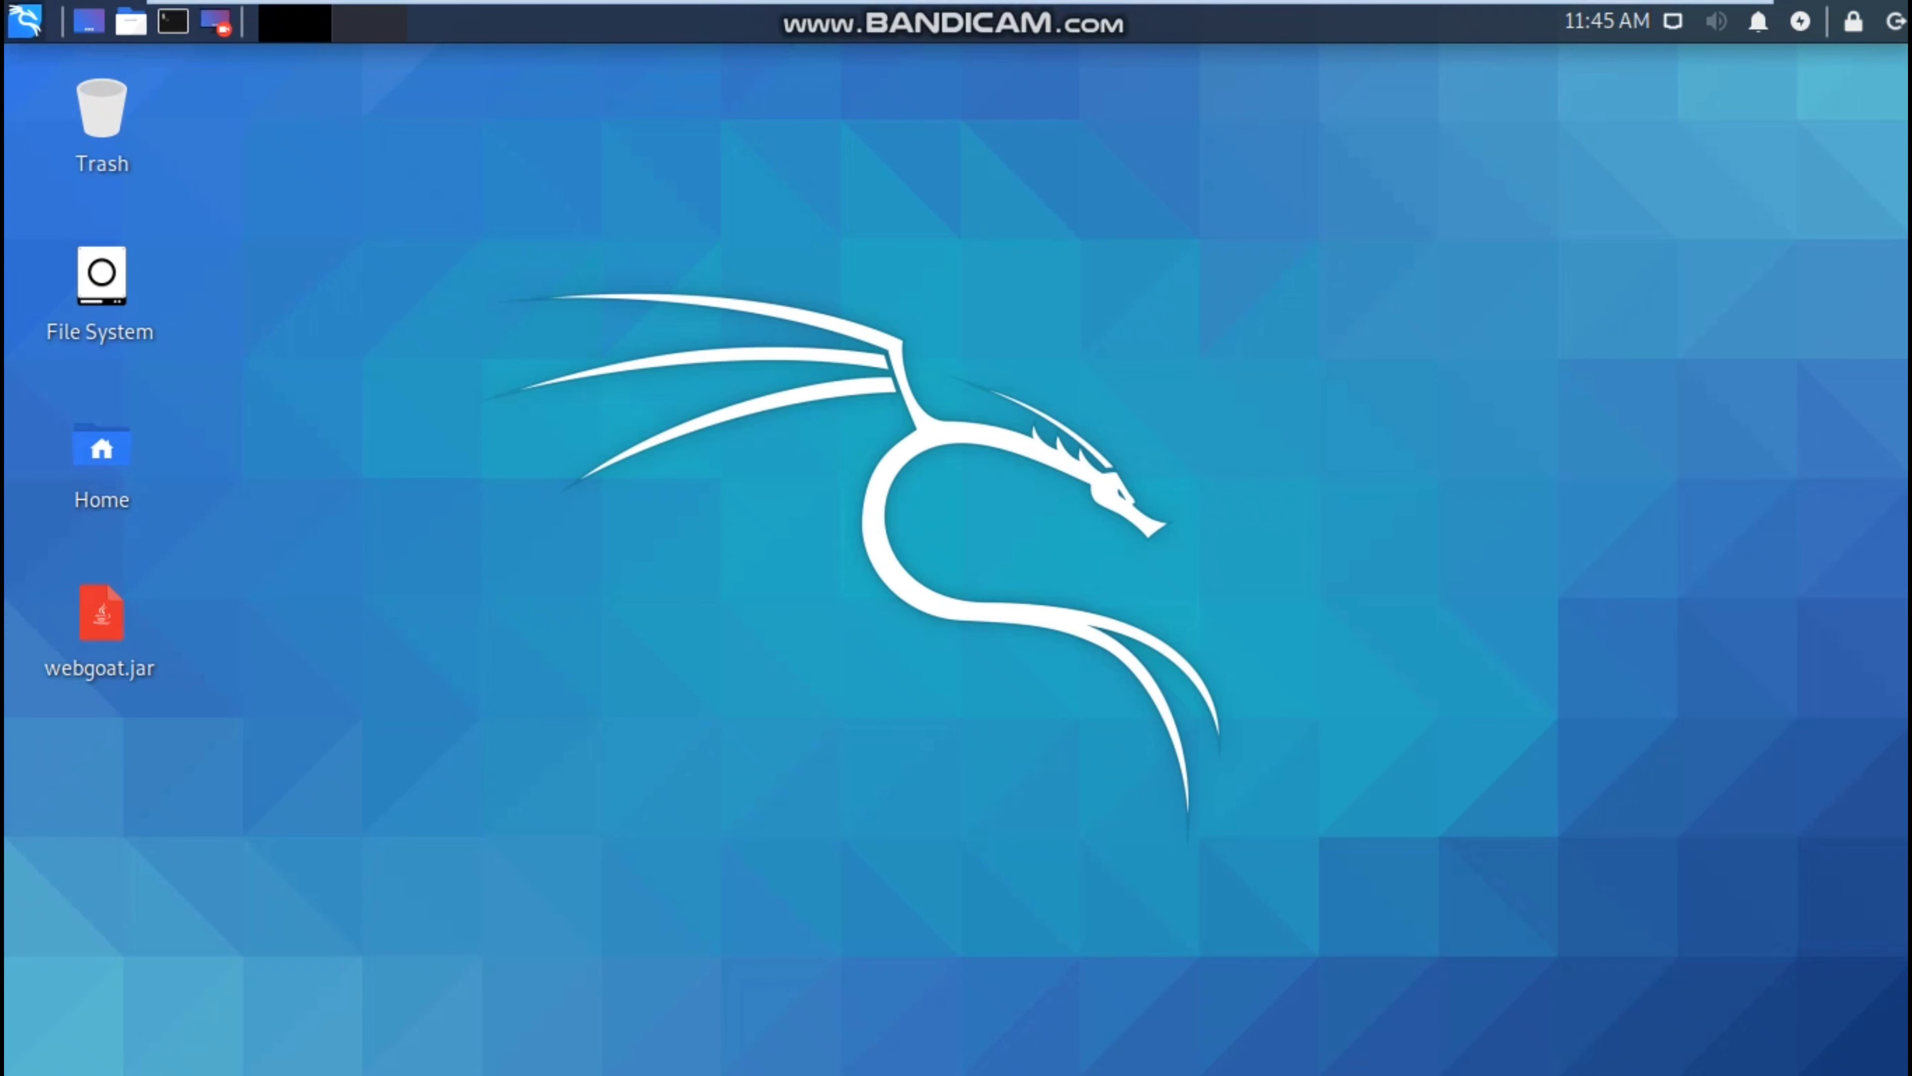
click(25, 20)
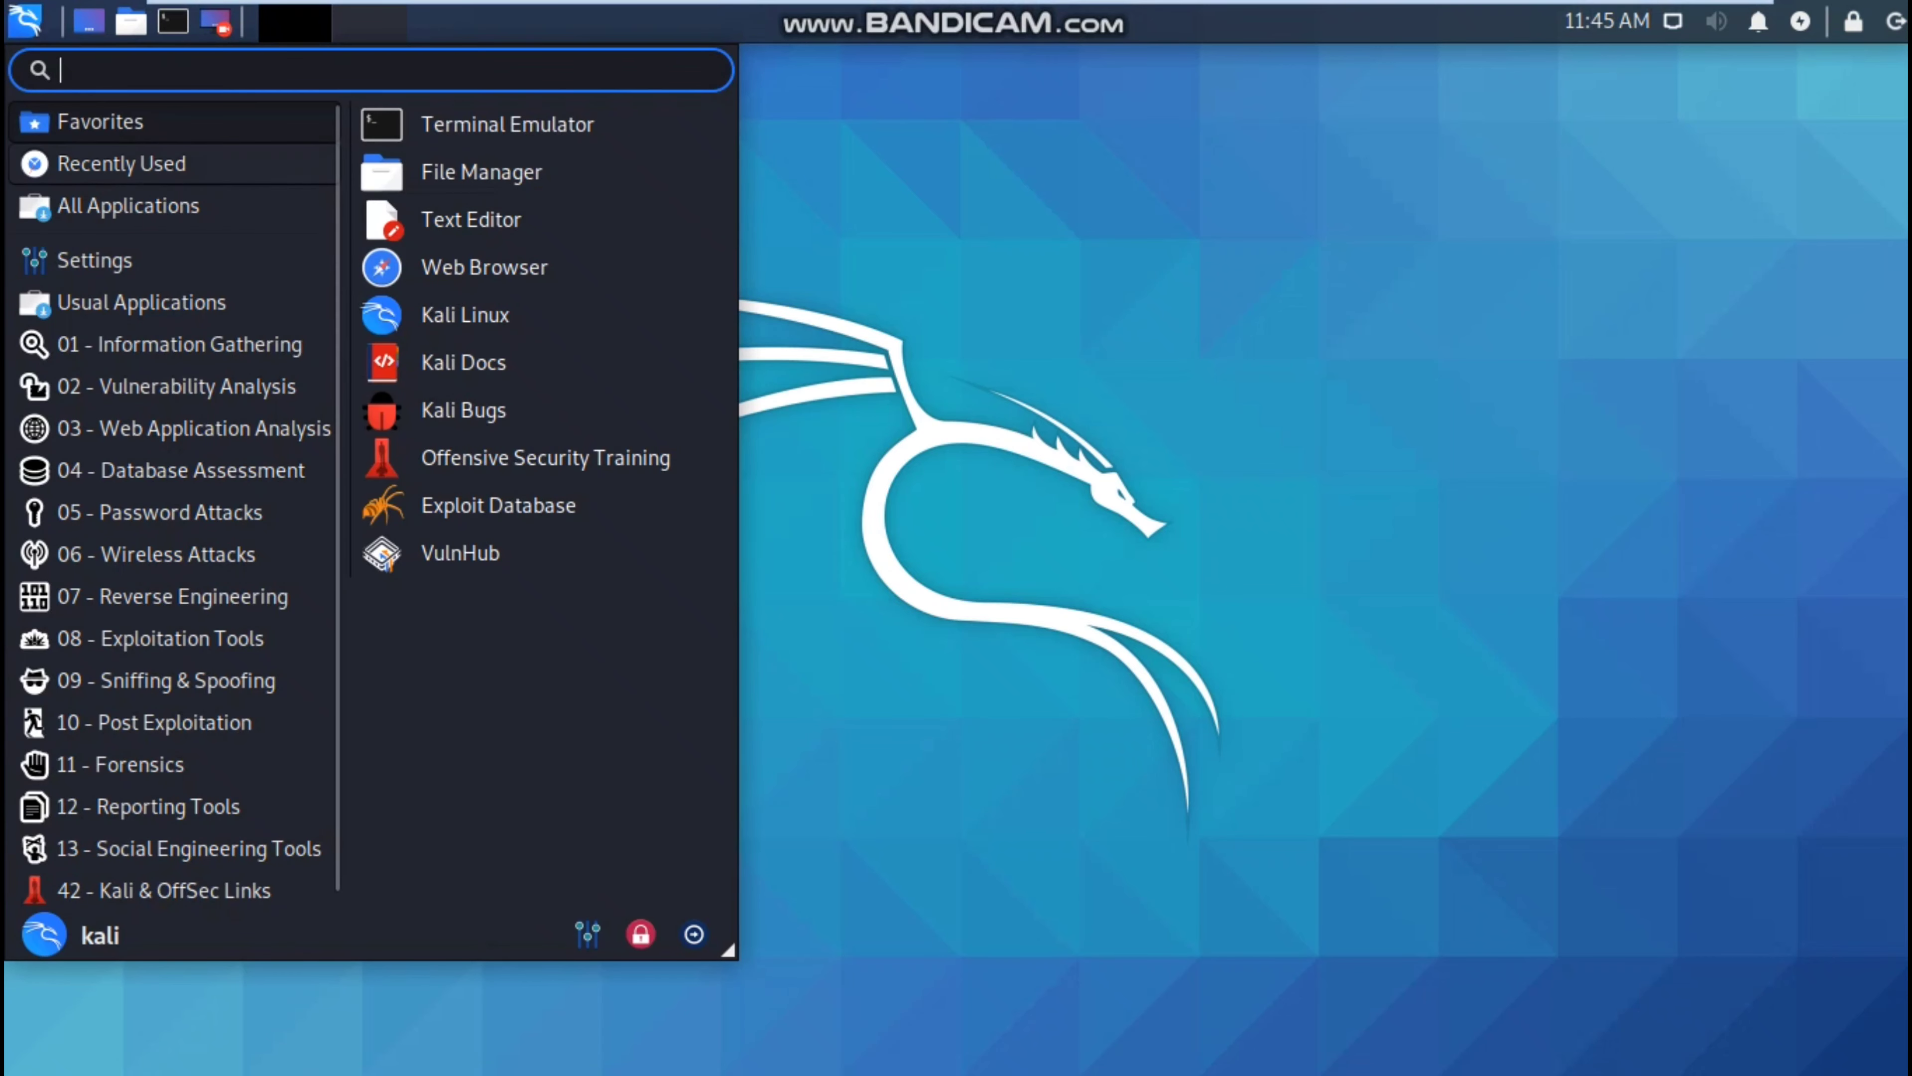